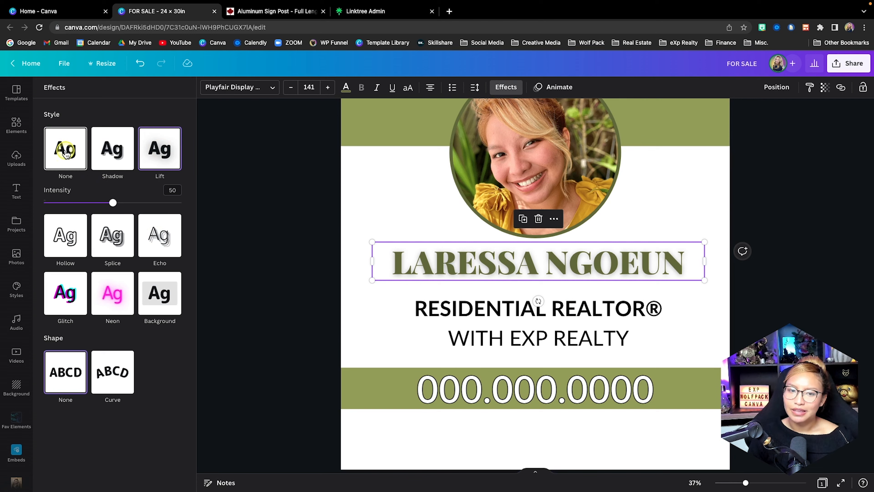
Remove the Lift text effect from the agent's name.
scroll(599, 261, up, 2)
click(672, 267)
scroll(672, 267, down, 1)
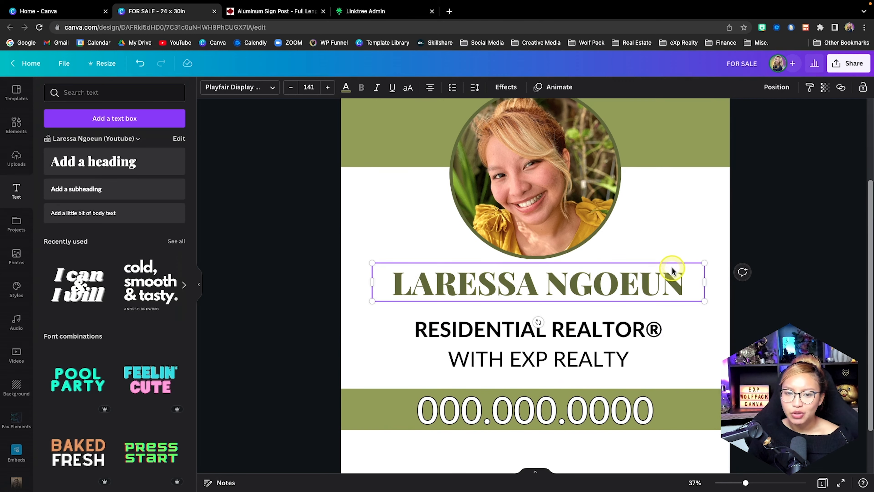
Insert a straight line and place it between the agent's name and the "RESIDENTIAL REALTOR®" text.
click(12, 123)
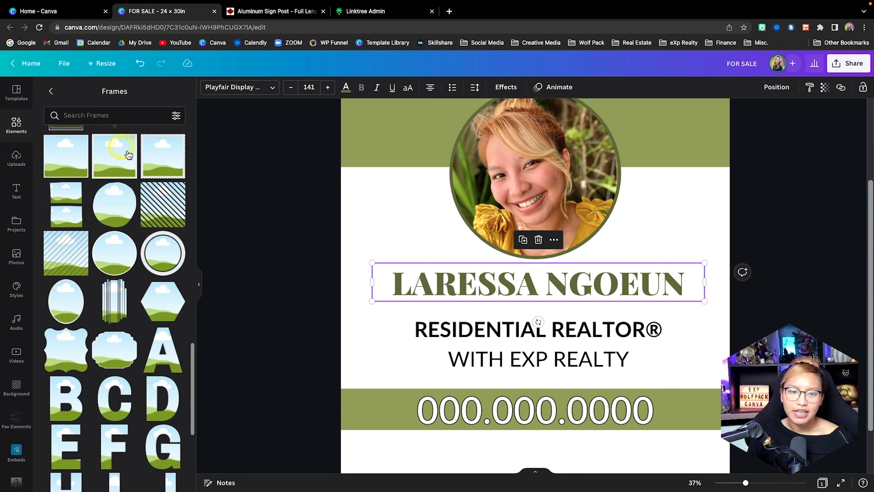
click(49, 92)
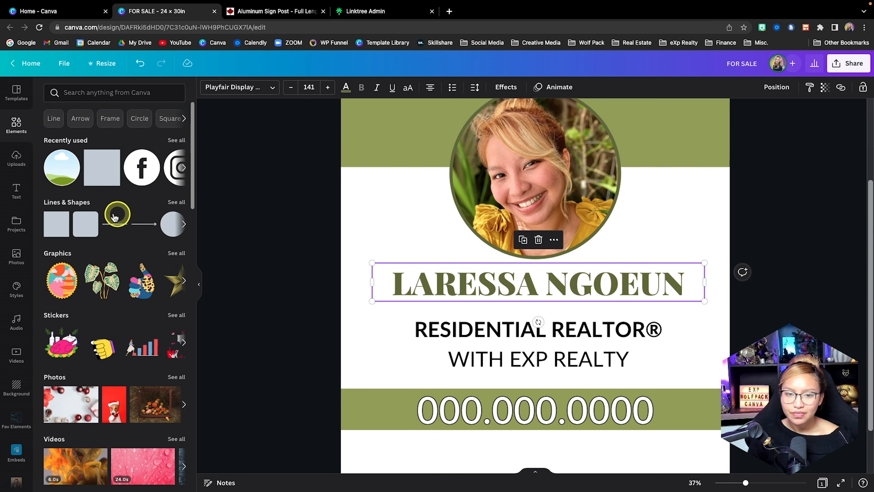
click(402, 227)
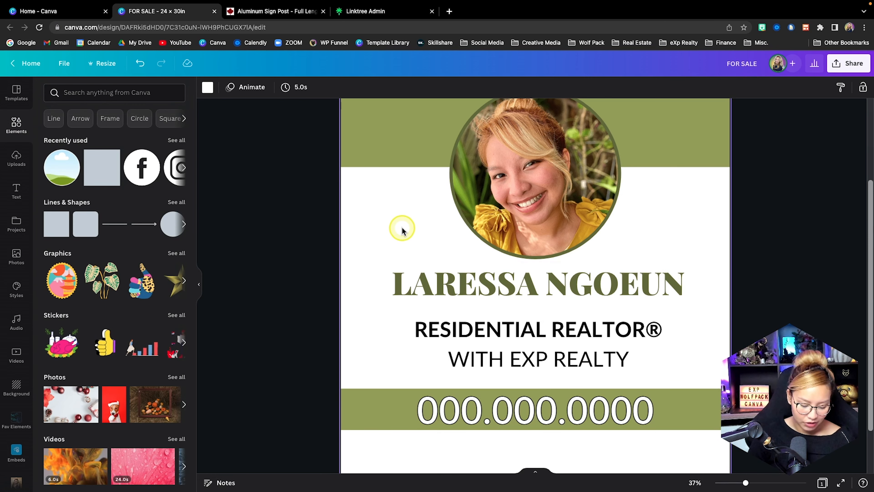
key(l)
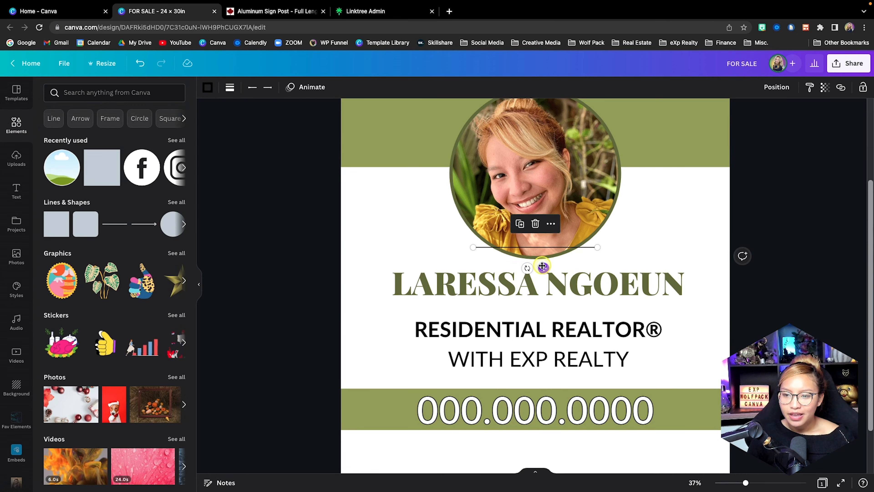
drag(544, 268, 542, 326)
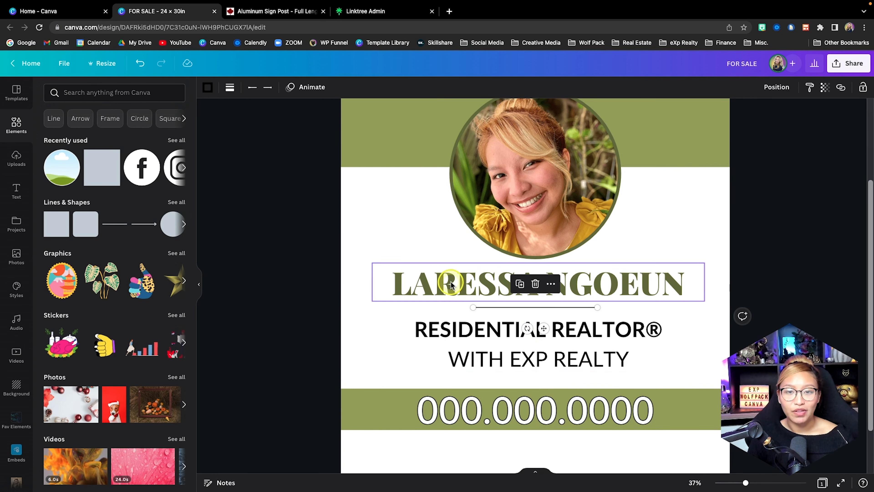
Set the line weight to 19, lengthen the line and centre it under the agent's name.
click(208, 87)
click(236, 91)
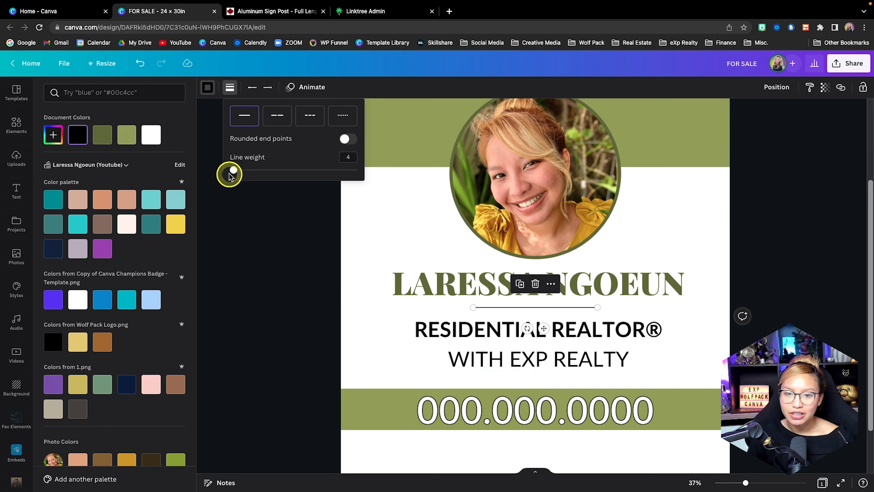
drag(233, 169, 252, 168)
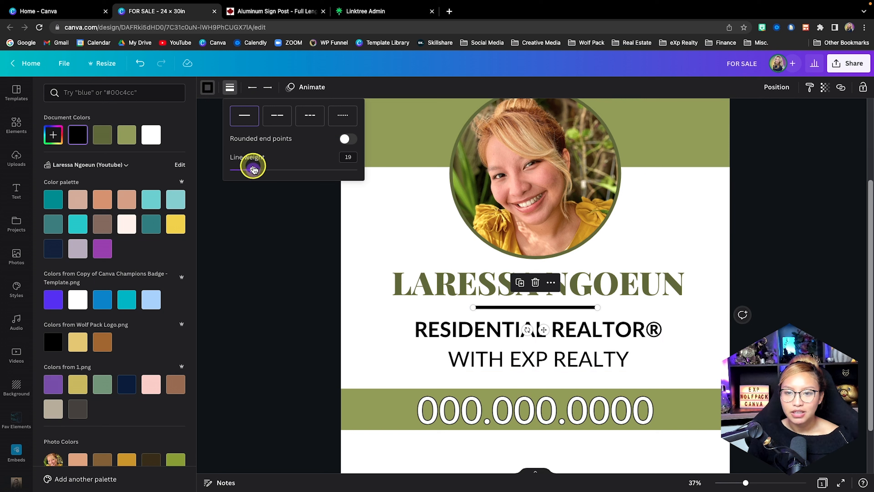
drag(597, 307, 679, 308)
drag(528, 308, 485, 311)
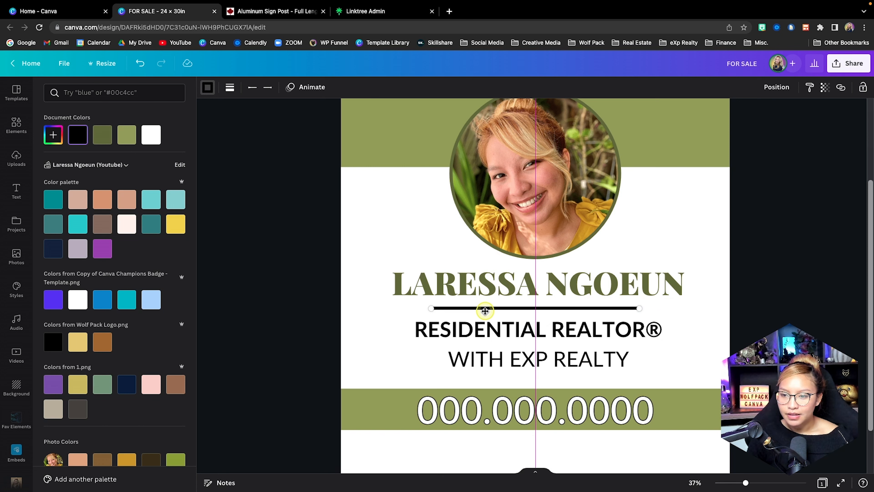
Give both ends of the divider line an outlined diamond and set its line weight to 14.
click(255, 88)
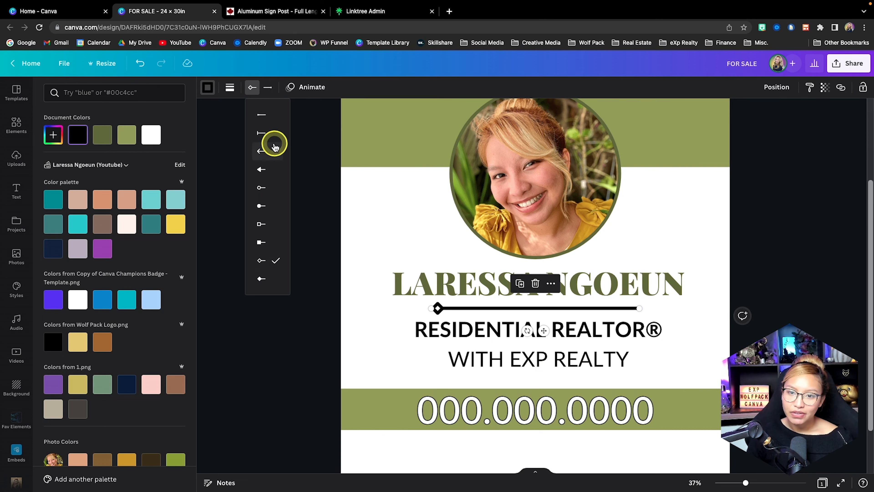
click(268, 88)
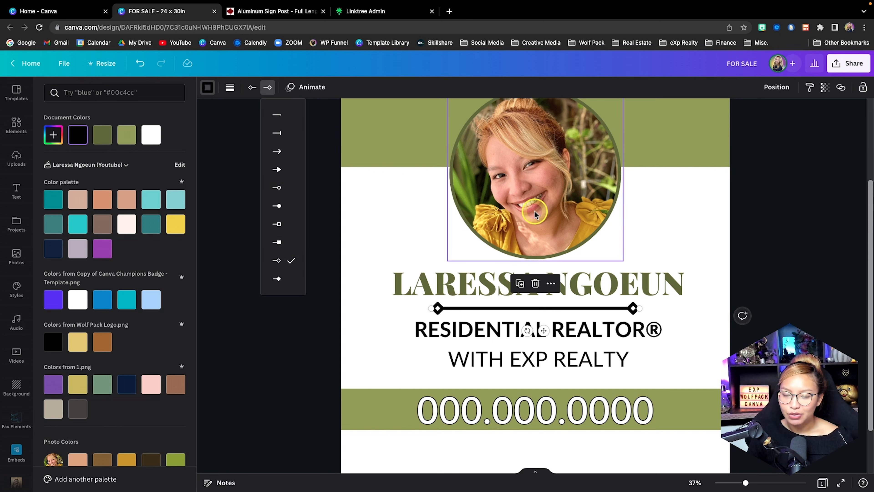
click(231, 91)
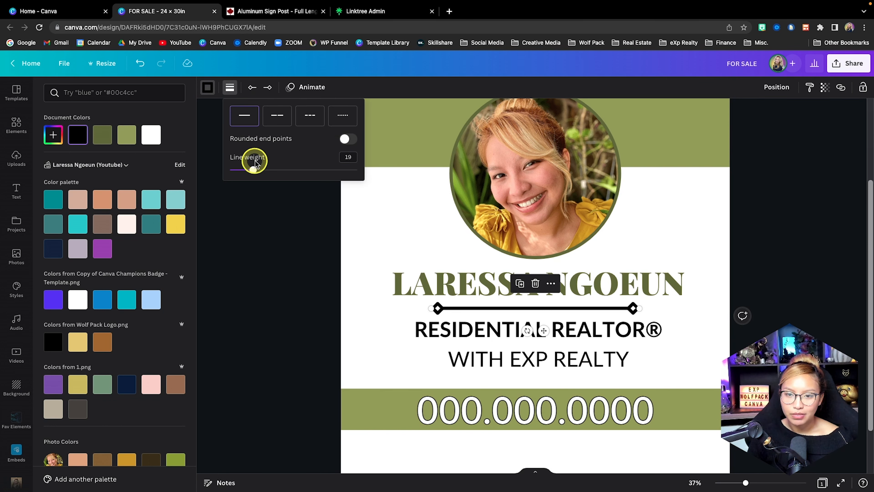
drag(252, 170, 245, 170)
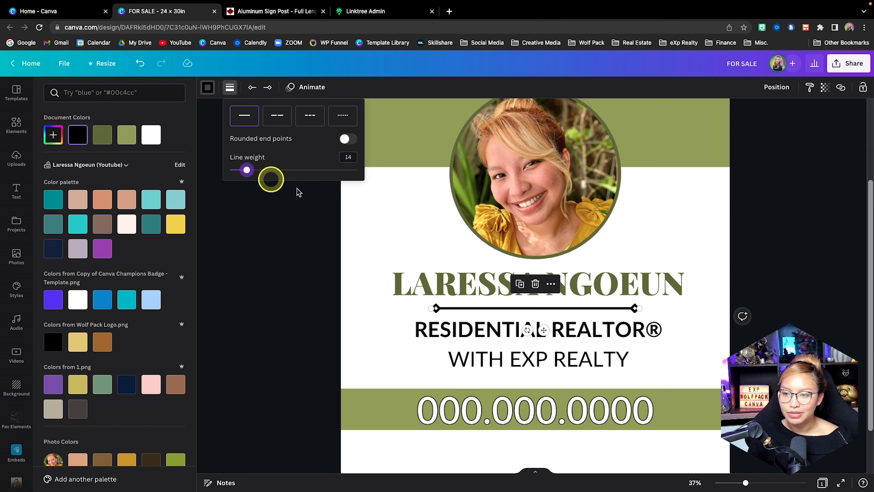
Extend the divider line at both ends to about the width of the title text and re-centre it.
drag(634, 308, 660, 307)
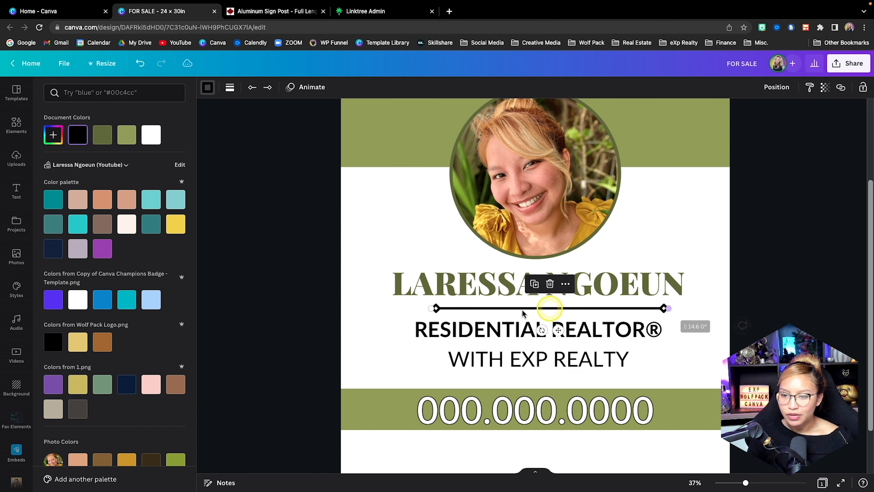
drag(435, 307, 413, 306)
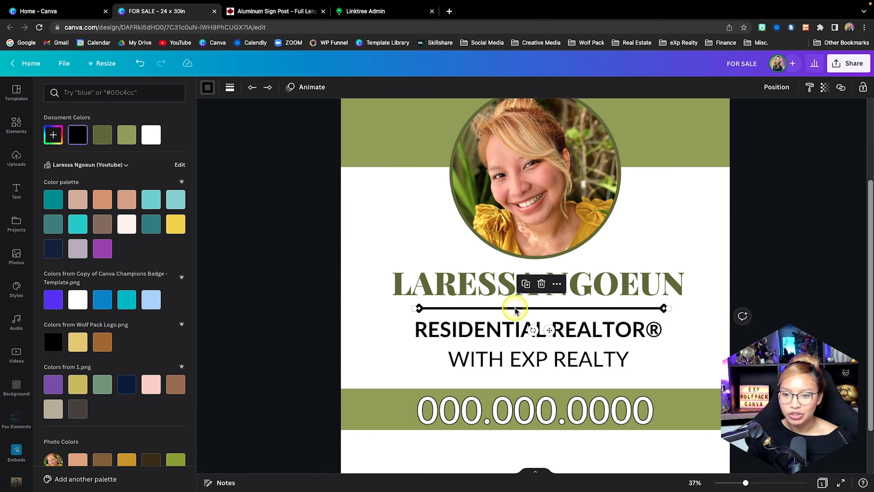
drag(516, 306, 513, 308)
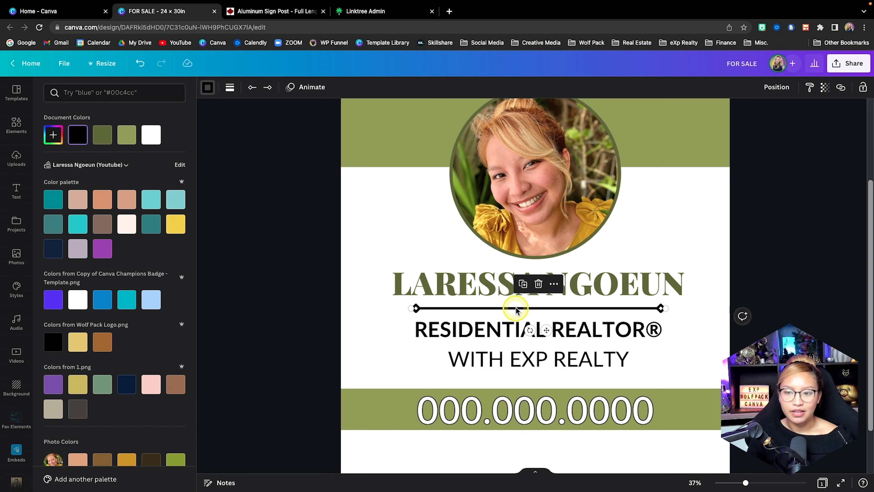
Recolour the divider line with the dark olive green from the document colours.
click(212, 92)
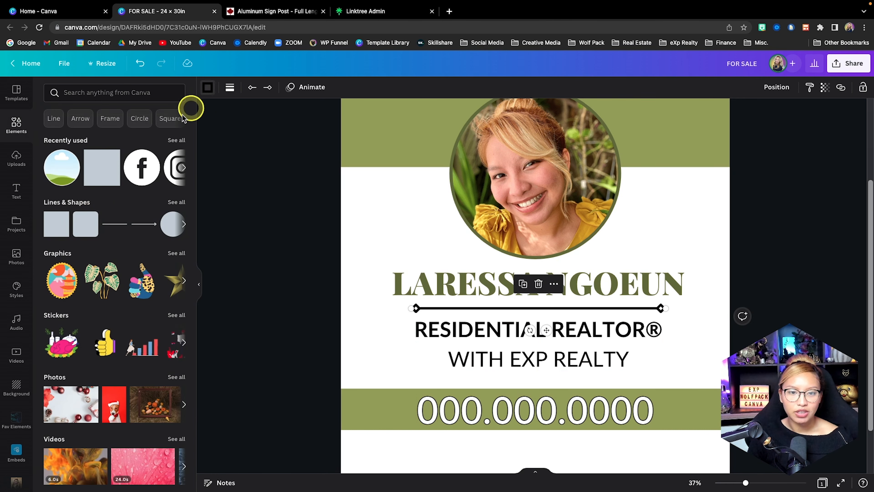
click(208, 86)
click(96, 139)
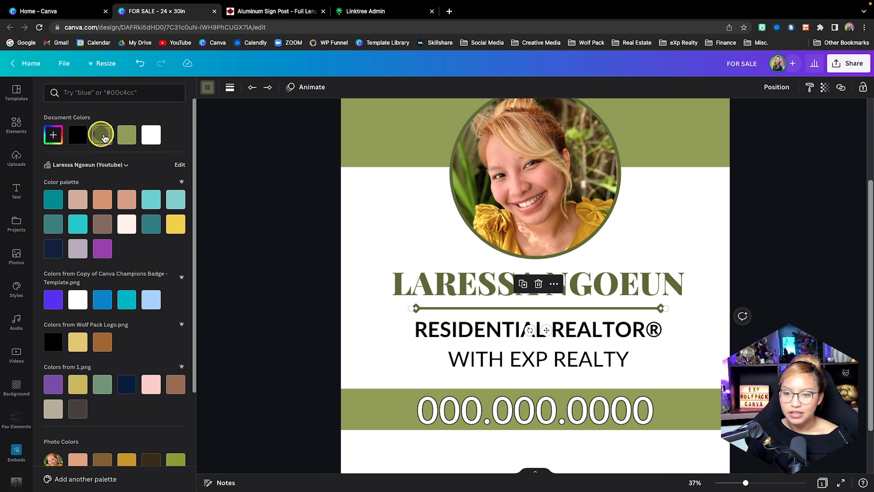
click(682, 241)
Recolour only the words "EXP REALTY" with the dark olive green from the document colours.
scroll(683, 243, up, 1)
scroll(684, 242, down, 2)
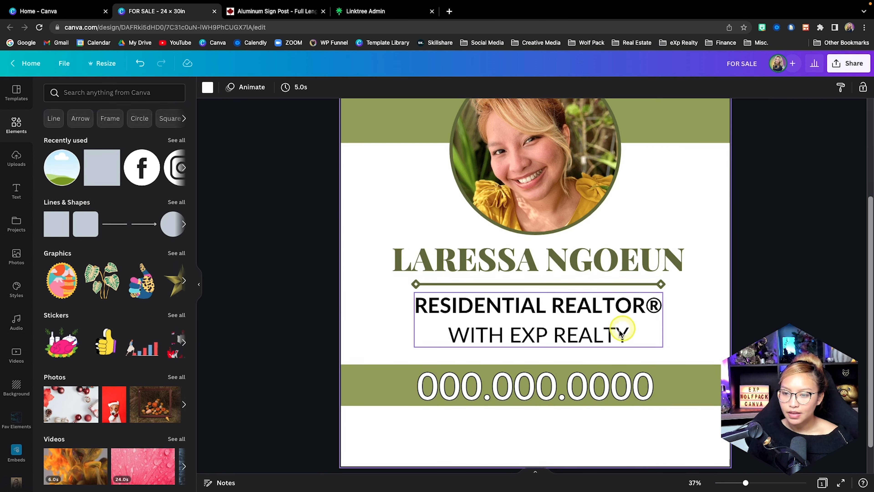
click(620, 331)
click(644, 336)
drag(644, 335, 512, 338)
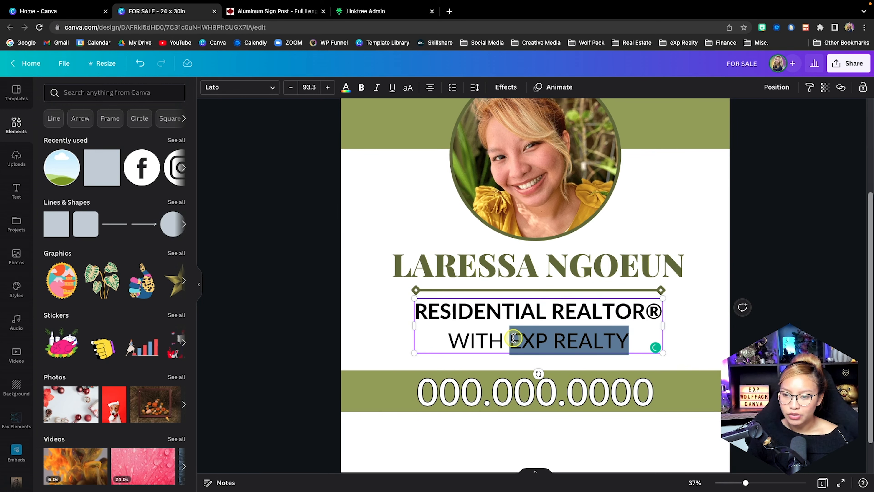
click(346, 88)
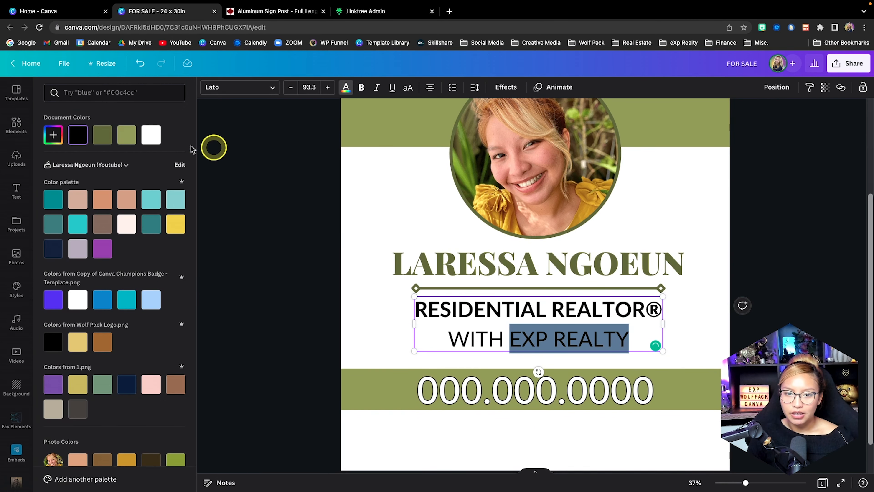
click(103, 135)
key(Escape)
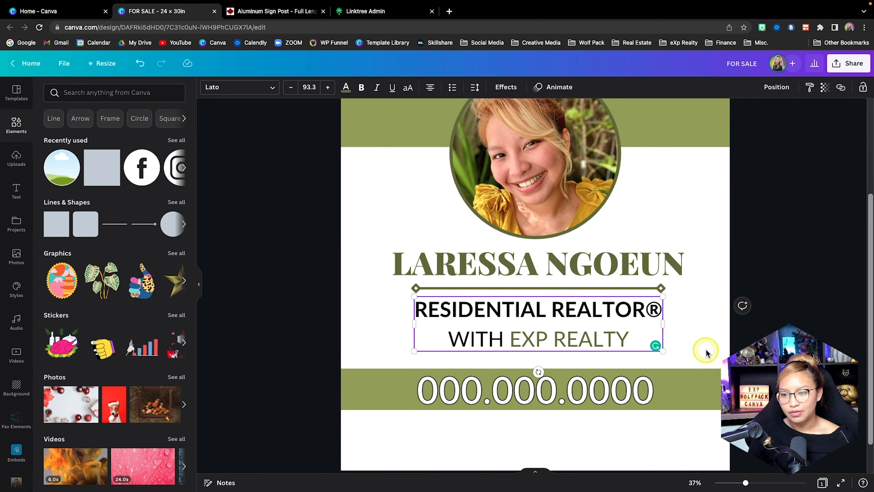
click(706, 351)
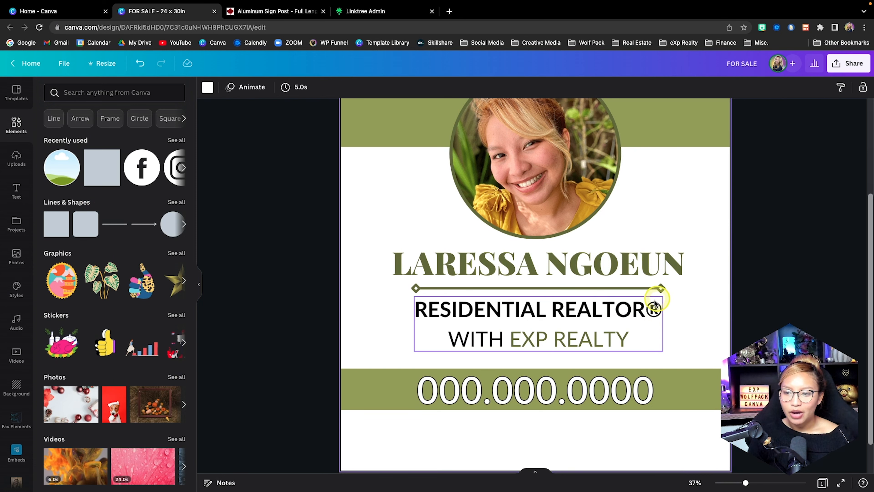
Try adding a ® symbol after "EXP REALTY".
click(649, 337)
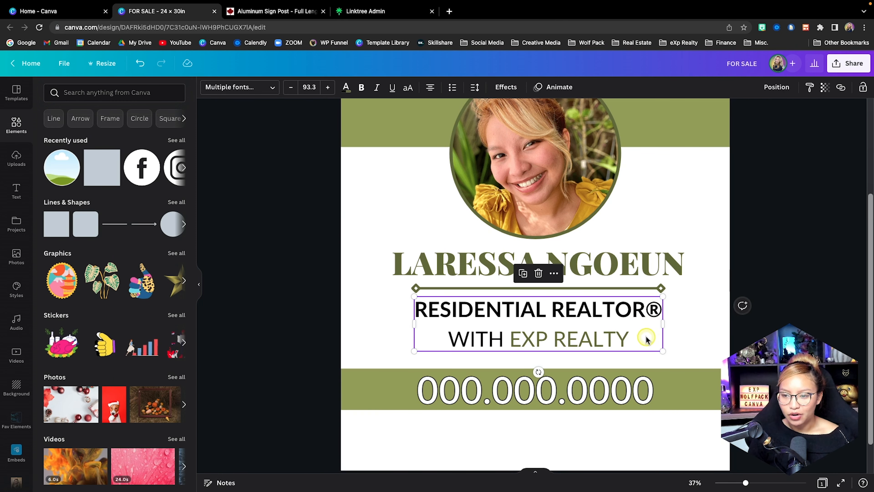
click(628, 336)
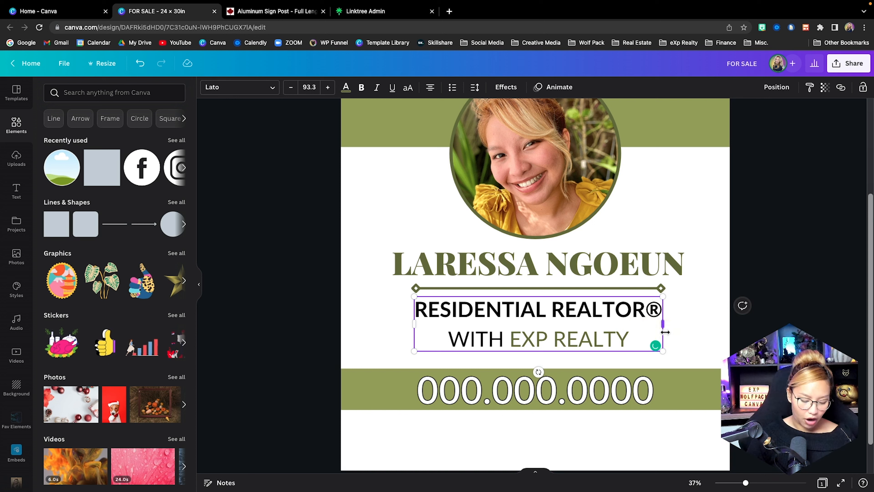
text(®\)
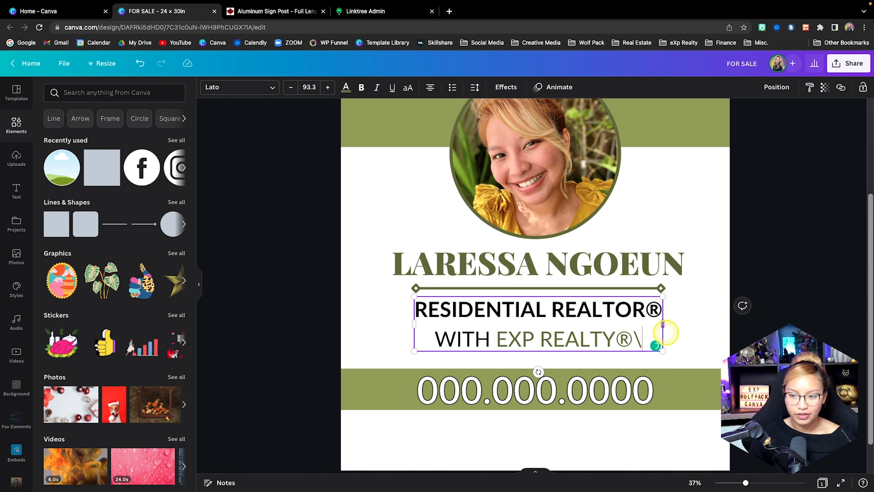
key(BackSpace)
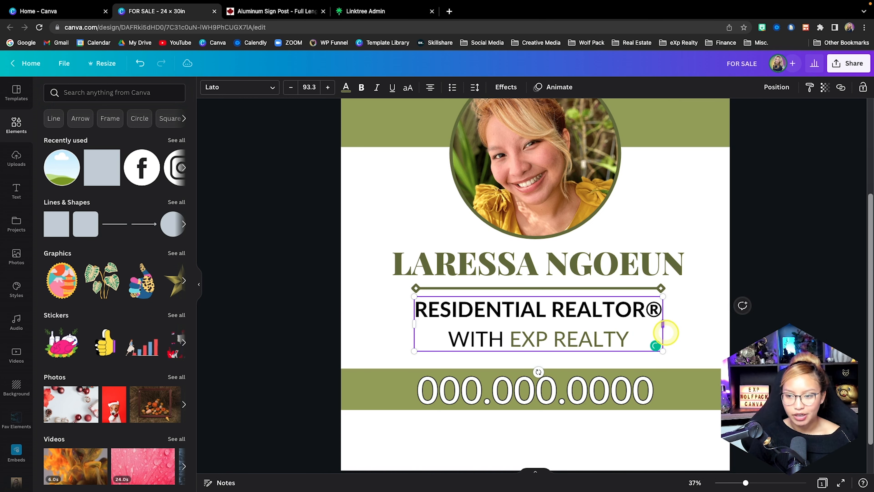
click(721, 350)
Move the "FOR SALE" heading slightly down within the green block.
scroll(722, 350, up, 5)
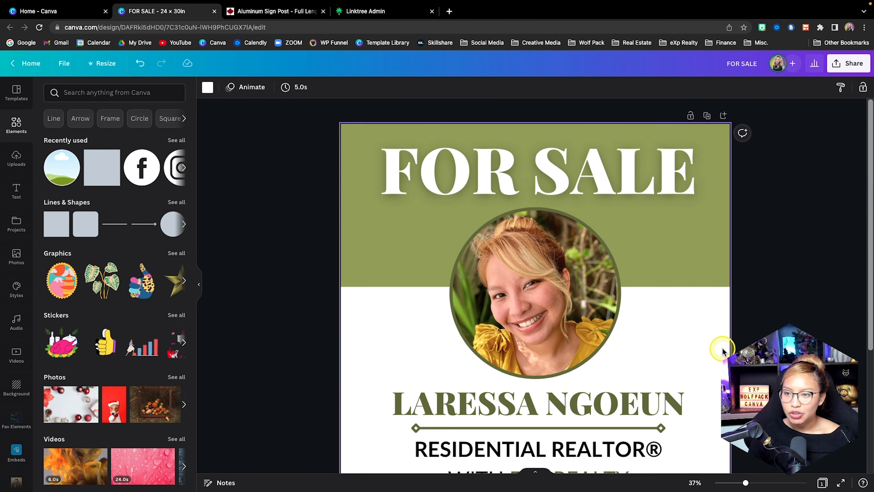
drag(522, 182, 522, 186)
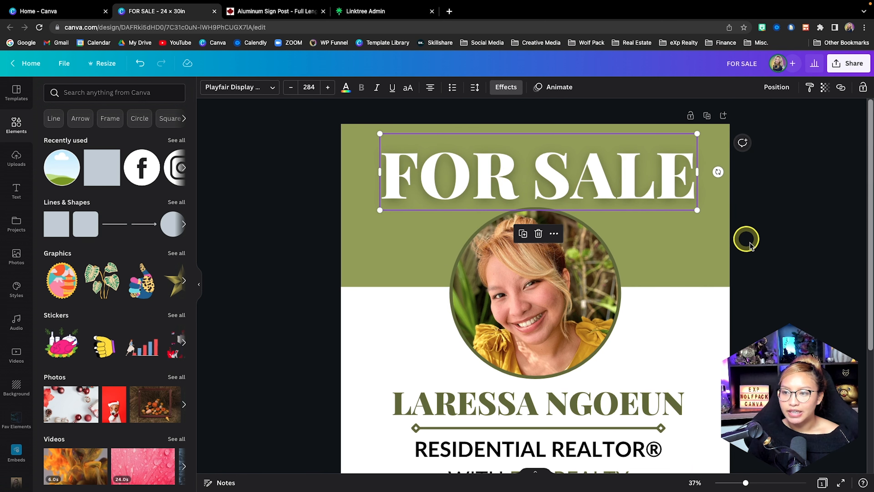
click(760, 240)
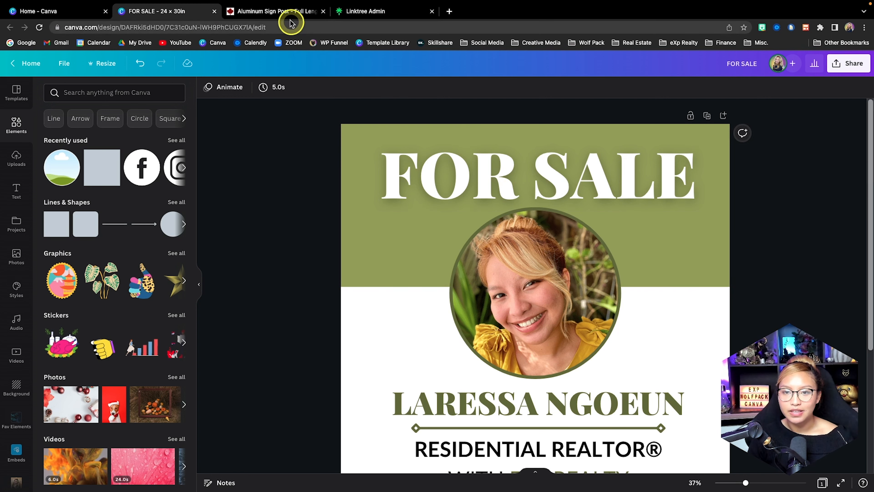
Examine how the sign hangs on the post in the Sign Post Canada product photo and return to the Canva design.
click(288, 11)
scroll(328, 206, up, 2)
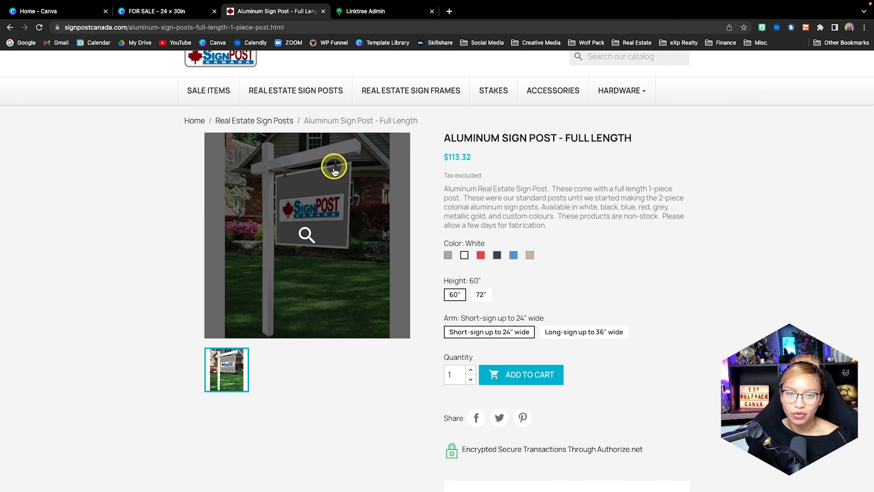
click(176, 10)
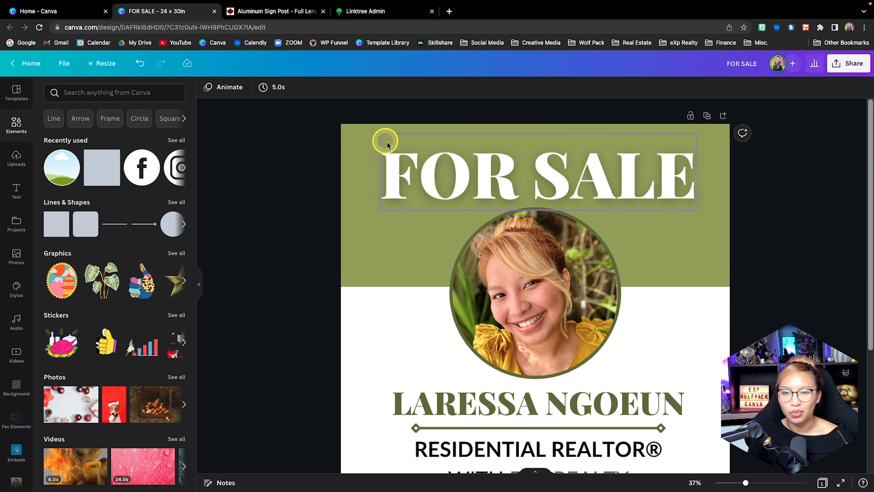
Select the phone number together with its green band and nudge both slightly upward.
scroll(619, 272, down, 5)
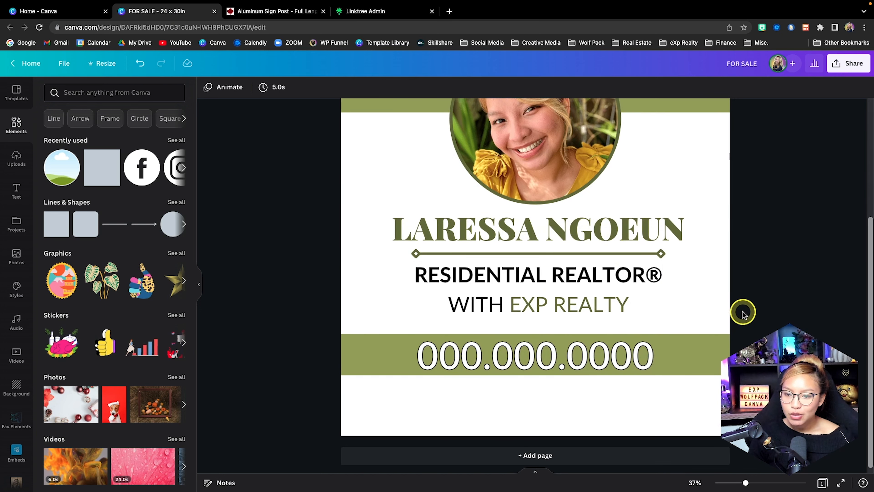
scroll(743, 310, down, 1)
drag(736, 375, 297, 335)
drag(363, 347, 363, 342)
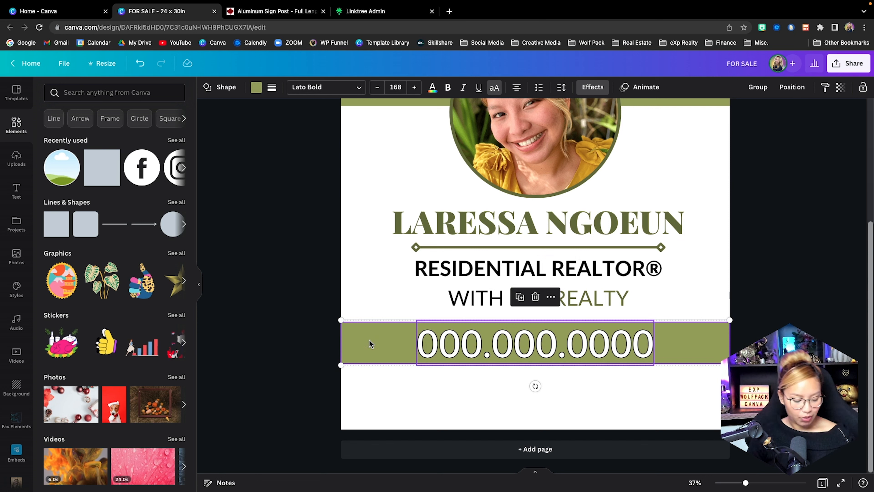
key(Up)
key(Up)
key(Up)
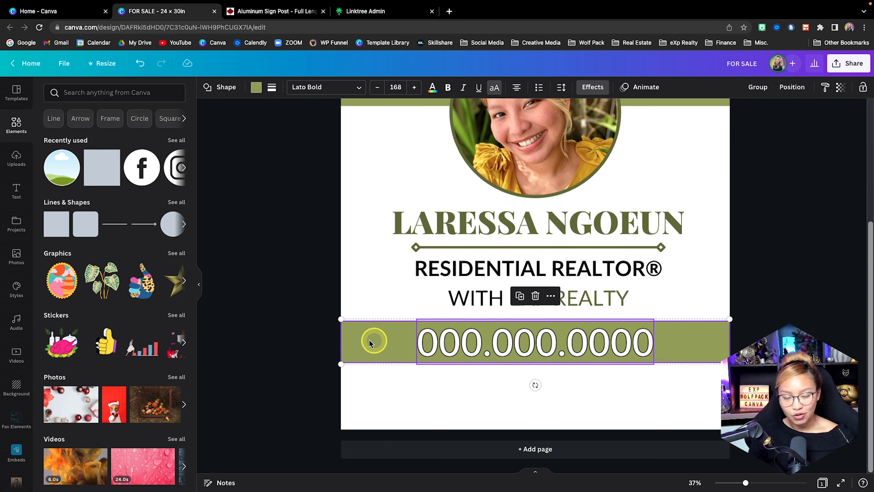
Bring up the brand logos and switch from the current brand kit to the Loden Living kit.
scroll(15, 313, down, 3)
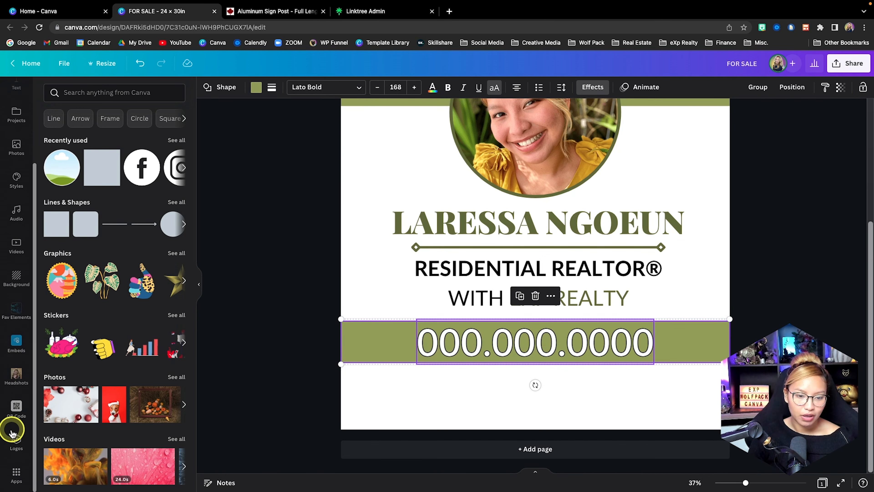
click(27, 434)
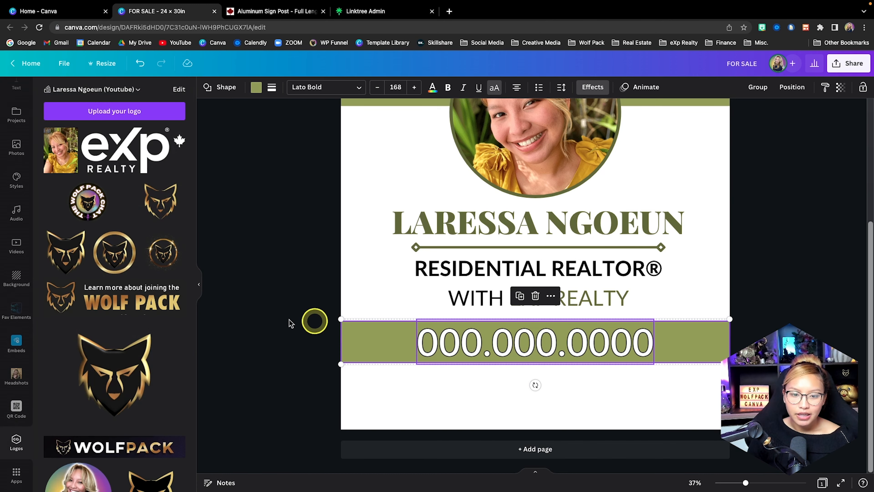
scroll(132, 222, down, 2)
scroll(131, 217, down, 2)
scroll(129, 172, up, 4)
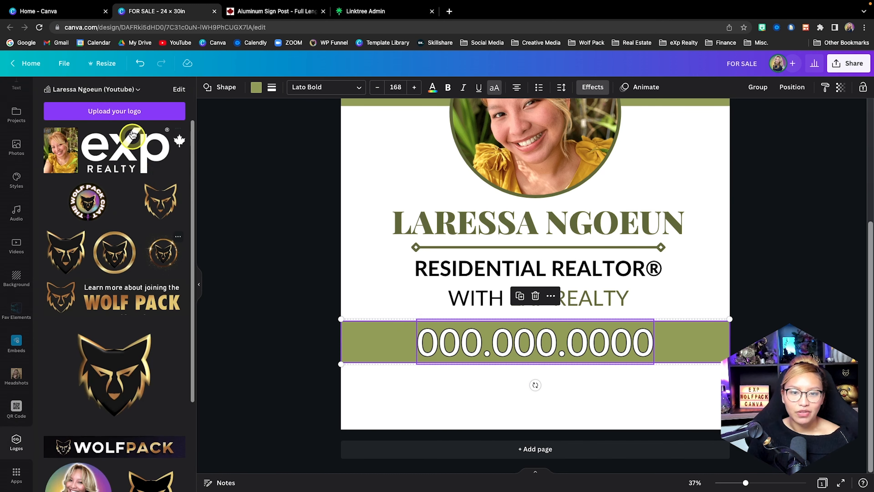
click(121, 94)
click(547, 239)
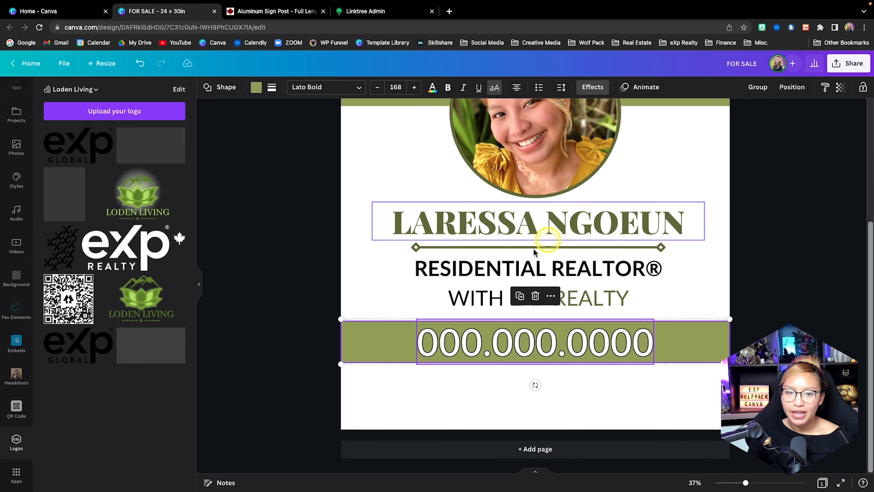
Add the black eXp Global logo and shrink it into the lower-left corner of the white strip under the phone number band.
scroll(79, 299, down, 1)
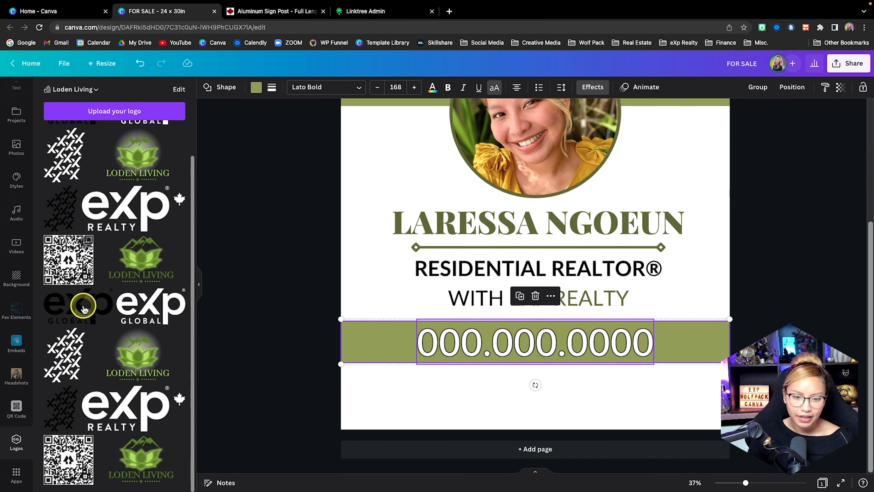
click(65, 309)
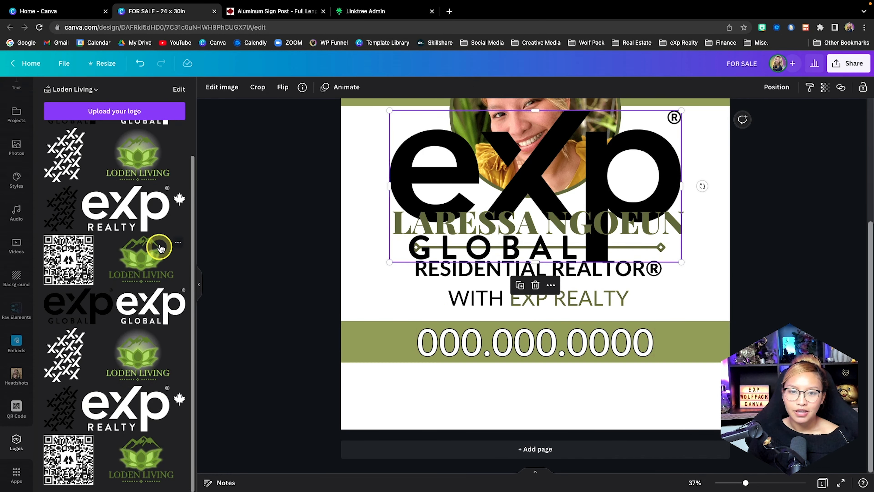
scroll(129, 227, up, 1)
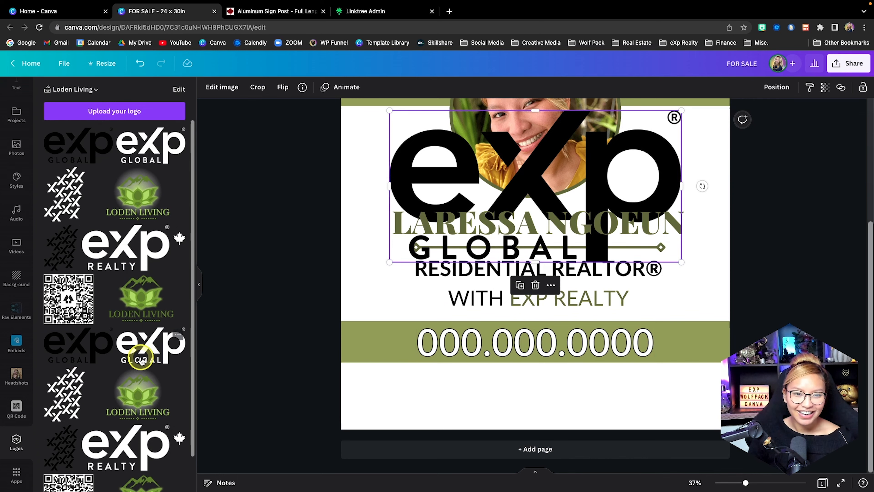
scroll(174, 327, down, 1)
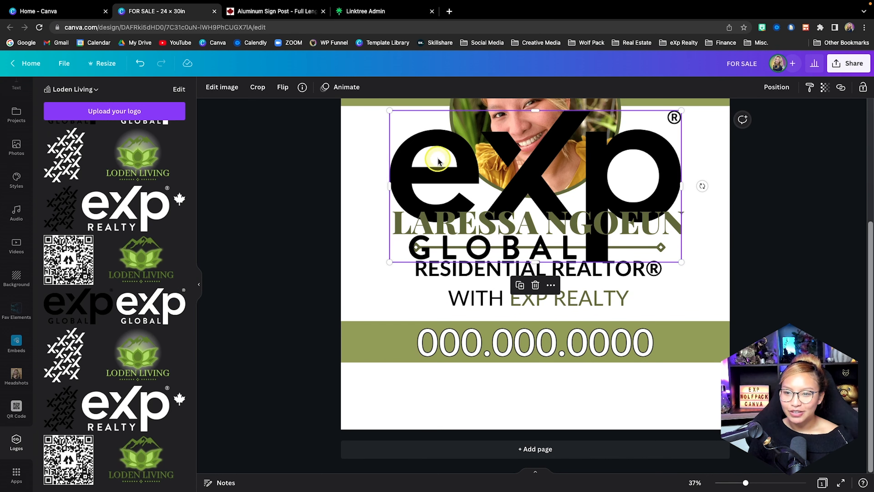
drag(640, 107, 422, 368)
mouse_move(390, 406)
mouse_down()
mouse_move(401, 395)
mouse_move(393, 400)
mouse_up()
click(473, 400)
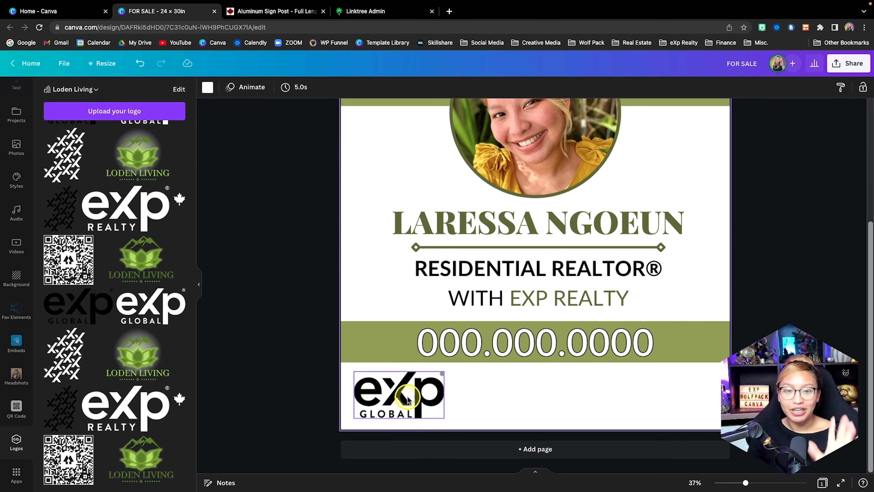
Move the eXp Global logo right along the white strip, leaving free space in the sign's lower-left corner.
scroll(408, 400, up, 2)
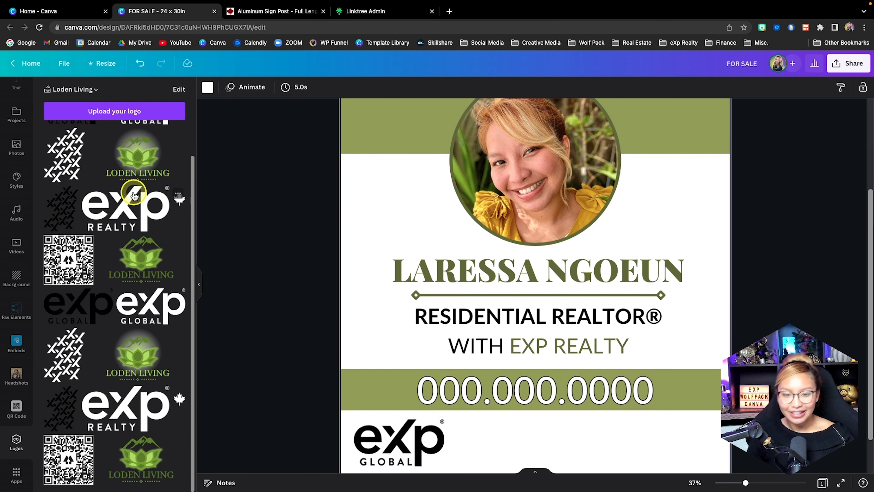
scroll(463, 335, down, 2)
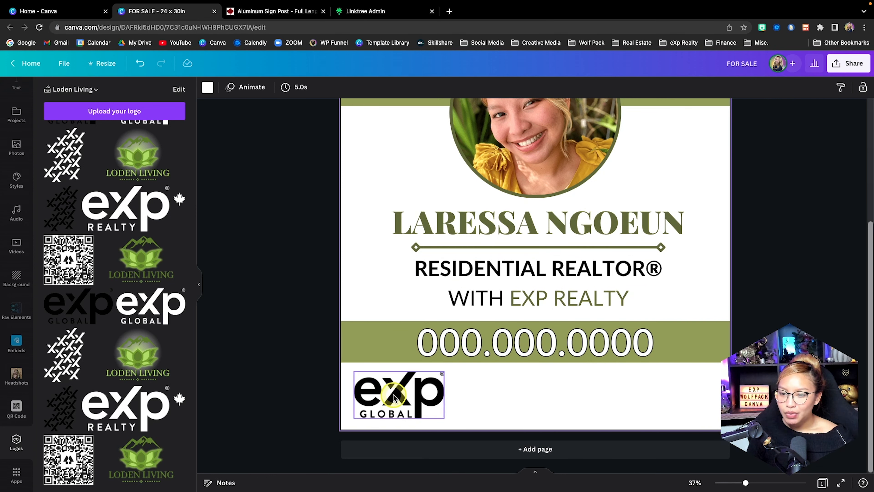
drag(394, 397, 447, 398)
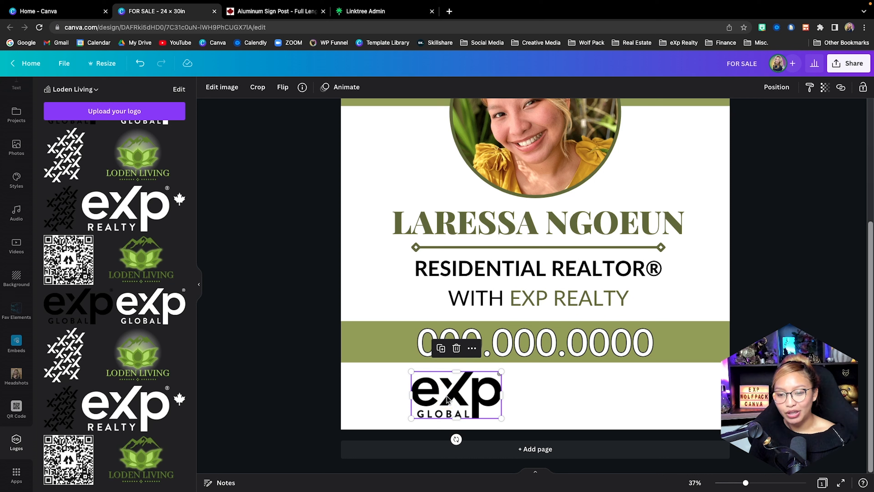
drag(447, 399, 448, 400)
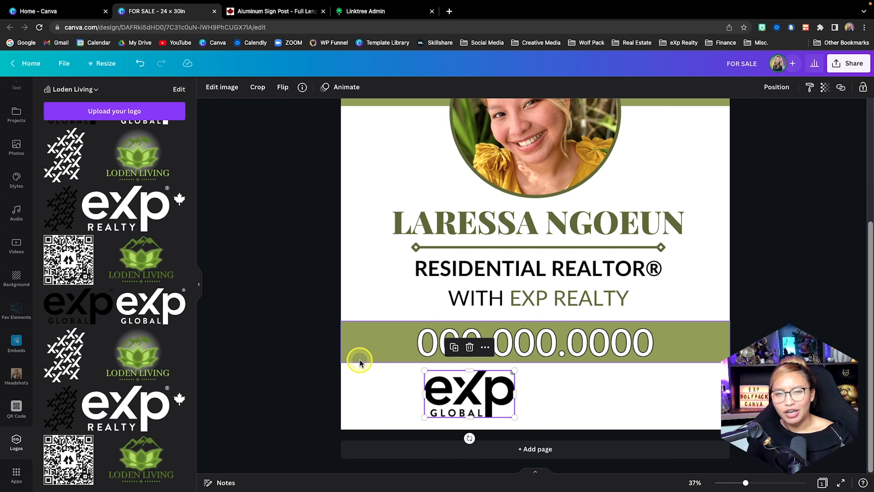
Switch to the Linktree admin page and look through its list of links.
click(373, 13)
scroll(463, 79, down, 1)
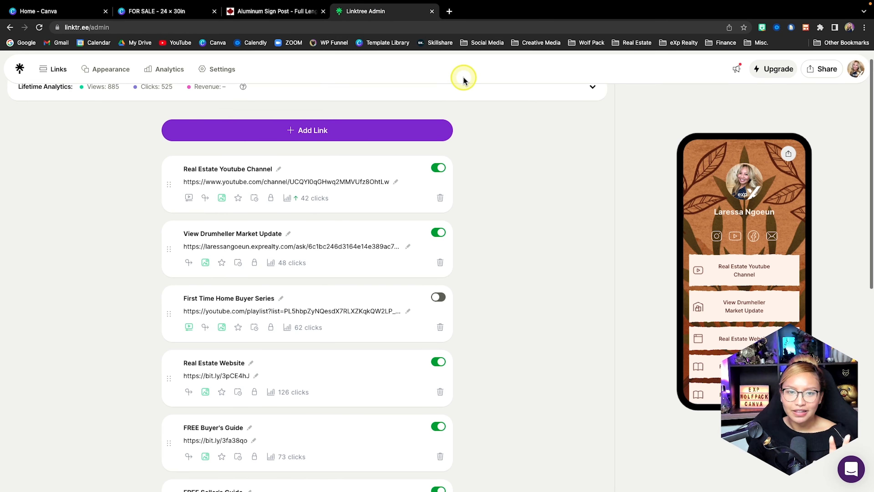
scroll(463, 79, up, 1)
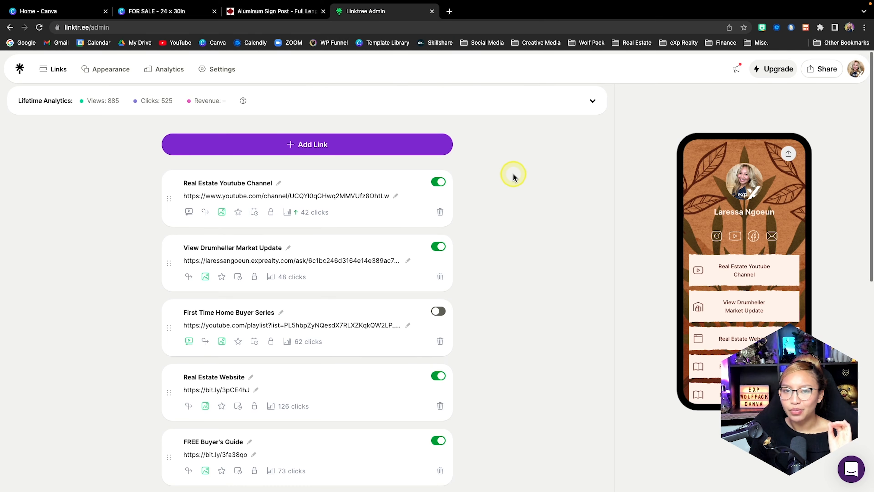
scroll(513, 176, down, 1)
scroll(514, 178, down, 1)
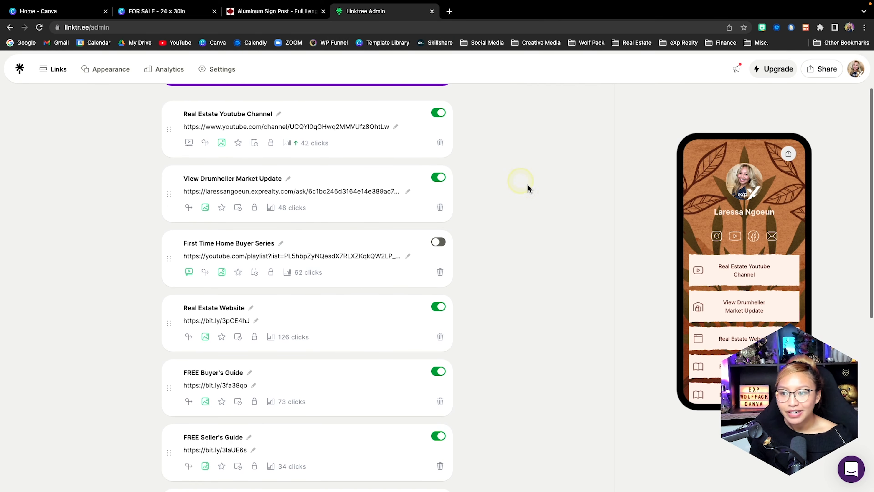
scroll(736, 279, down, 2)
scroll(744, 285, up, 2)
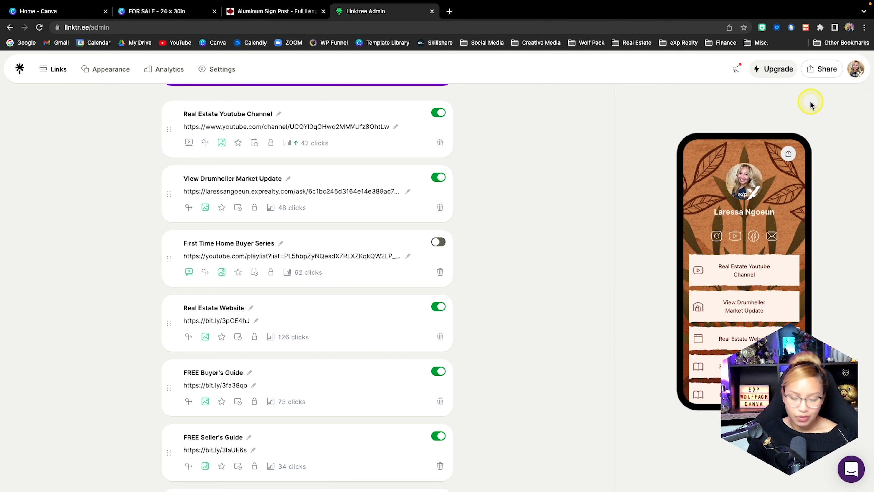
View the Linktree page's QR code and its download formats among the sharing options.
click(822, 70)
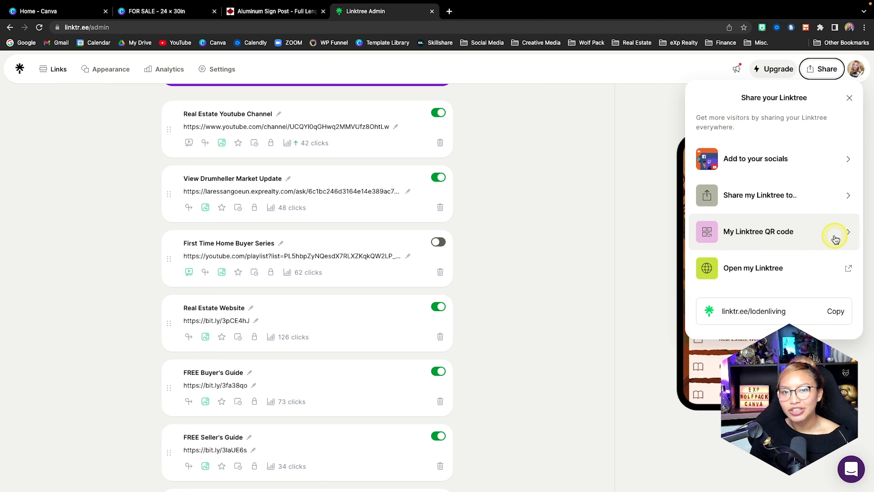
click(835, 238)
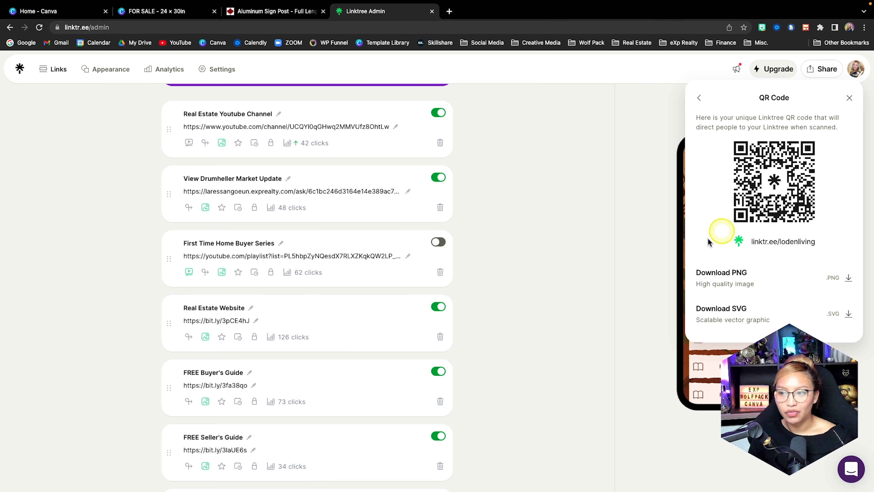
click(642, 222)
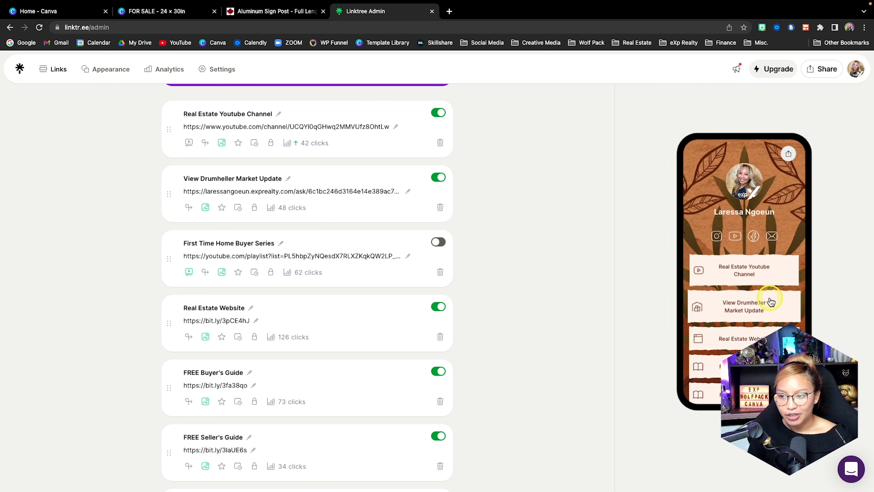
Examine the social icons and link buttons in the Linktree phone preview alongside the link list.
scroll(770, 301, down, 1)
scroll(770, 299, down, 1)
scroll(786, 248, up, 1)
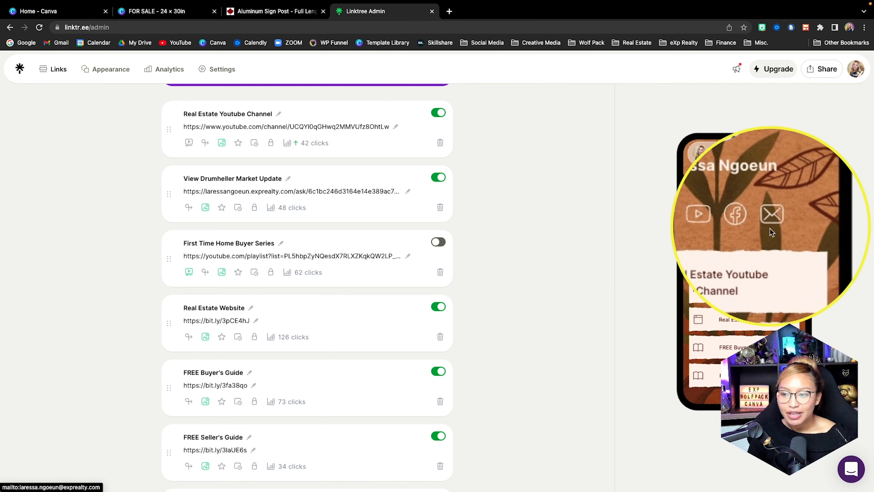
scroll(752, 258, down, 1)
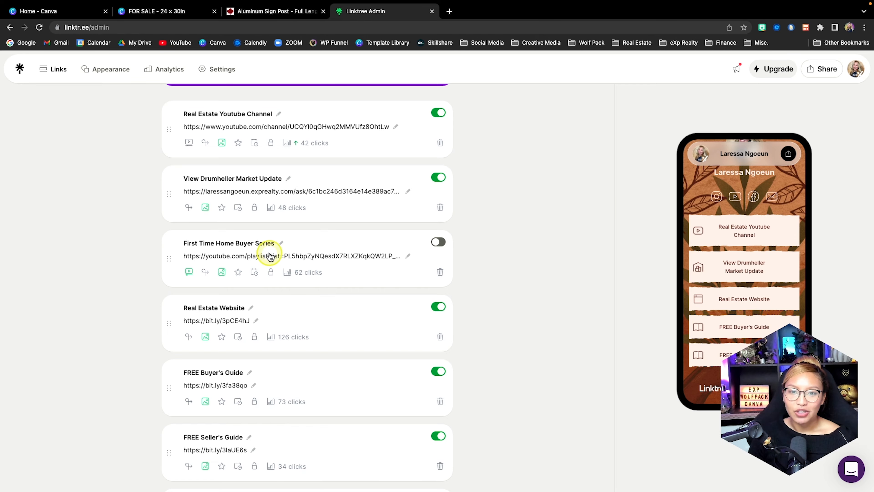
scroll(269, 256, up, 3)
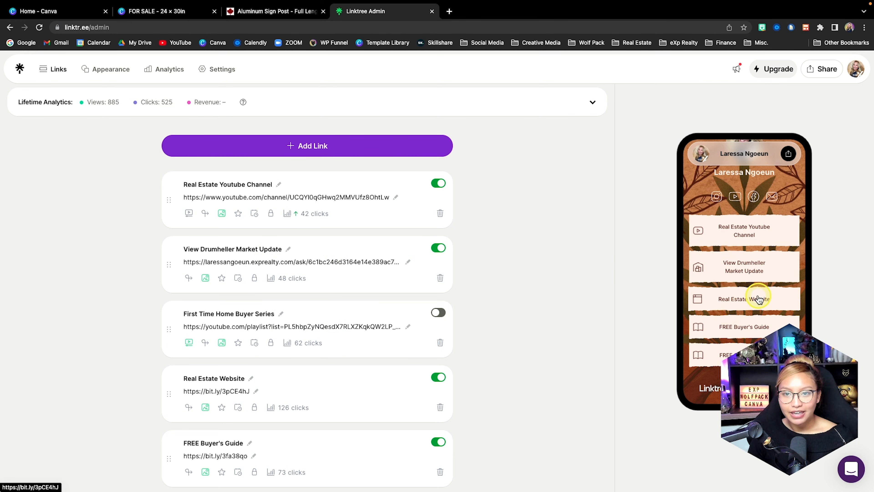
Return to the Canva sign design and add the Linktree QR code image from the uploaded images.
click(157, 11)
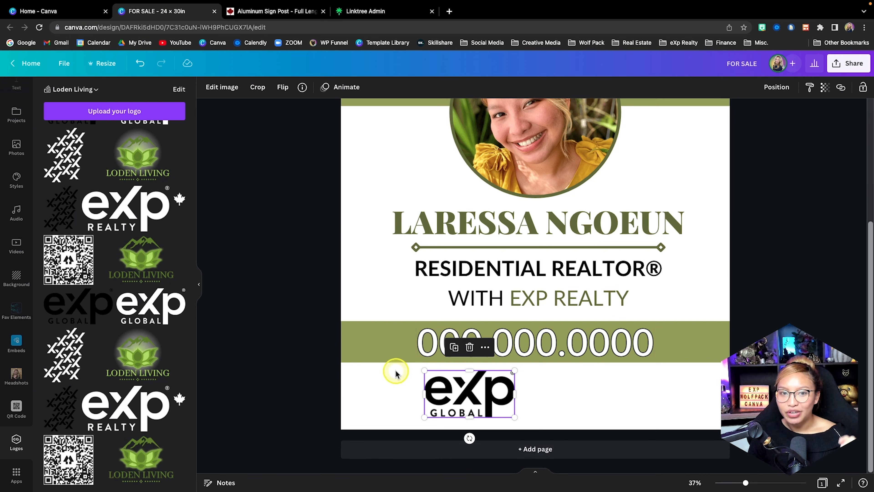
scroll(91, 209, up, 2)
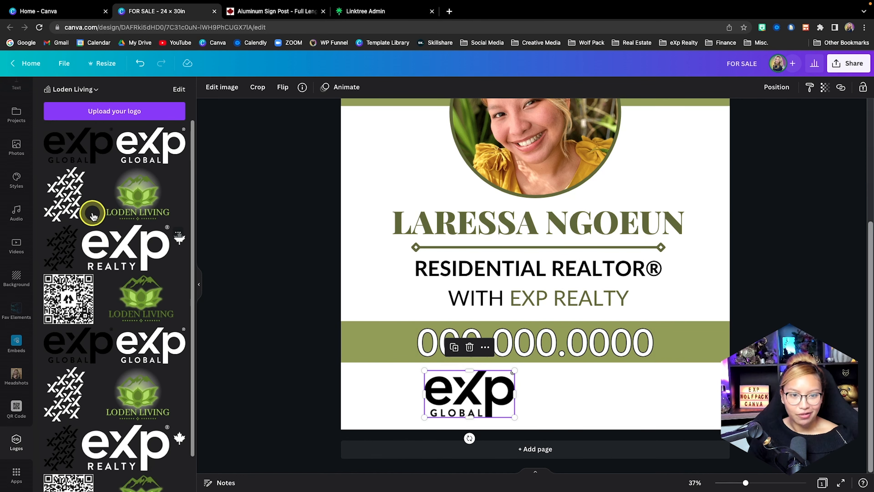
scroll(13, 165, up, 3)
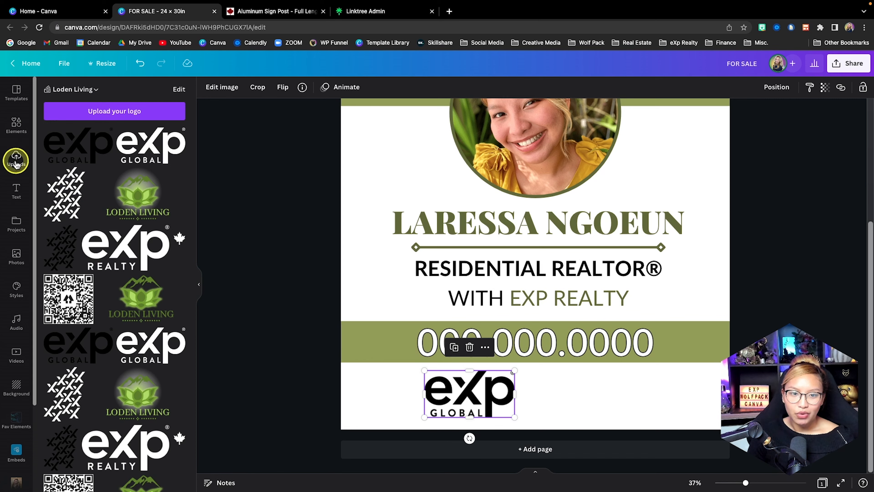
click(16, 157)
click(98, 196)
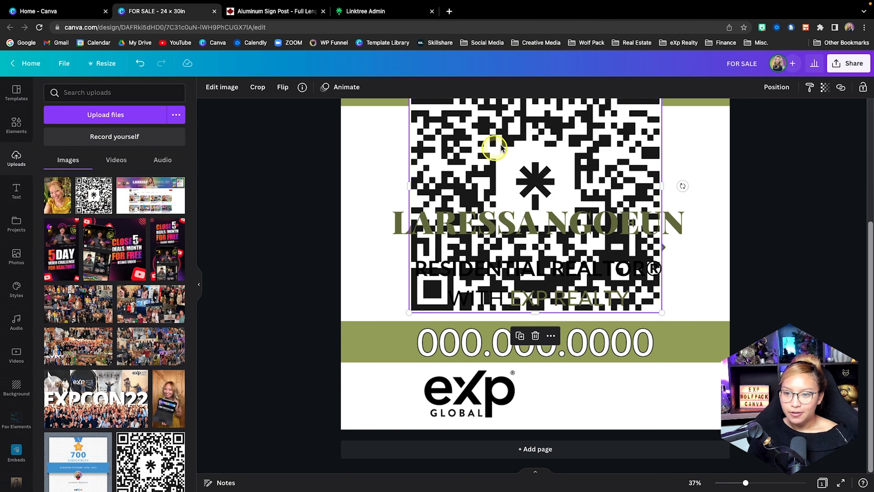
Shrink the QR code and place it in the sign's lower-left corner, beside the eXp Global logo.
drag(520, 142, 482, 195)
drag(622, 116, 441, 293)
drag(395, 328, 380, 380)
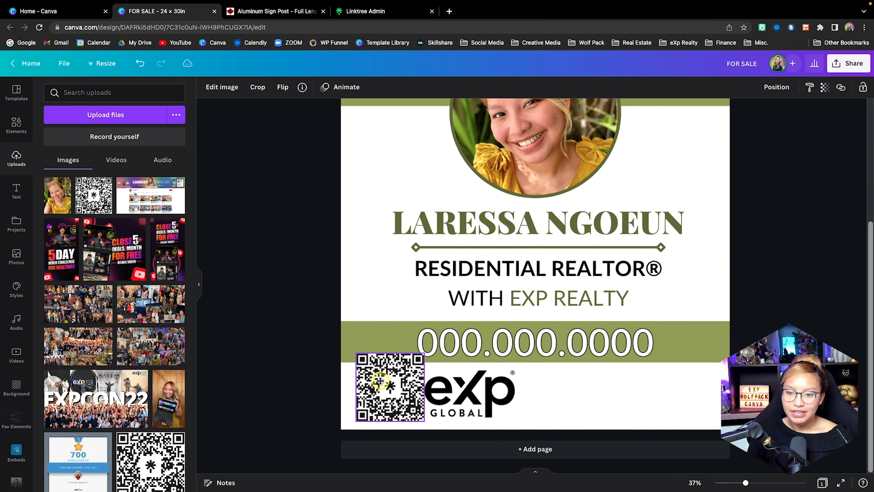
drag(424, 350, 384, 388)
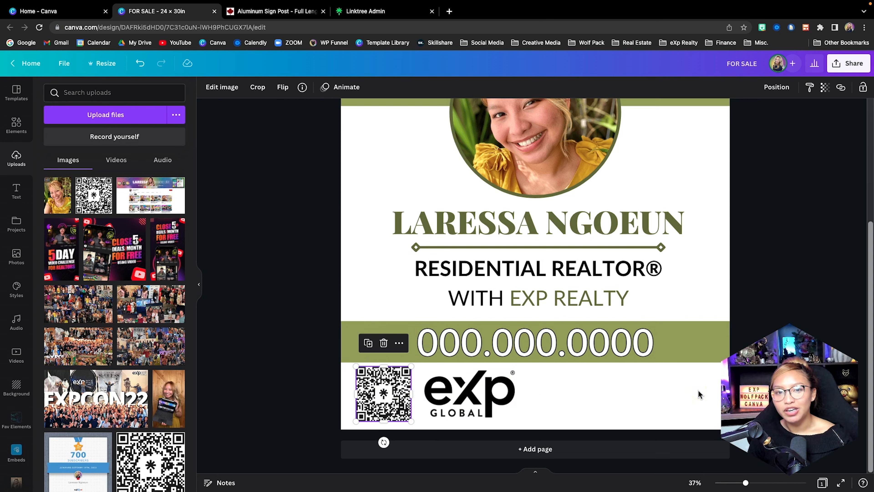
click(665, 400)
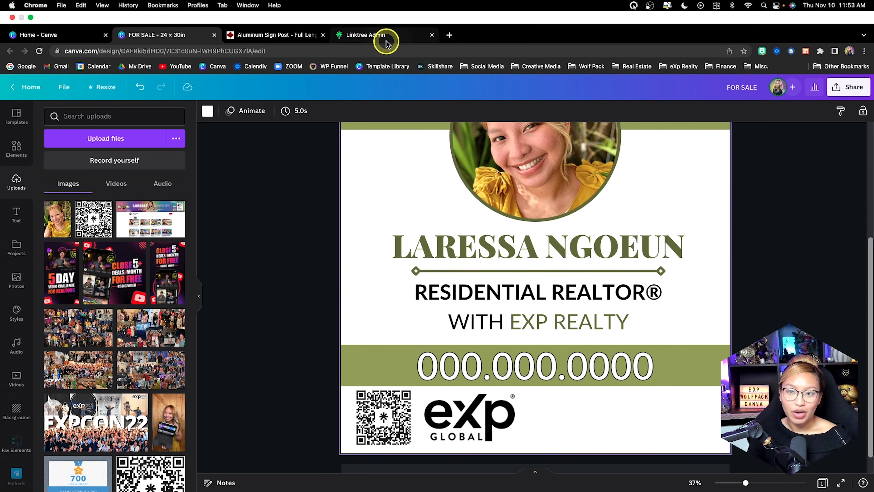
Review the Linktree phone preview once more and return to the Canva design to look over the sign.
click(369, 4)
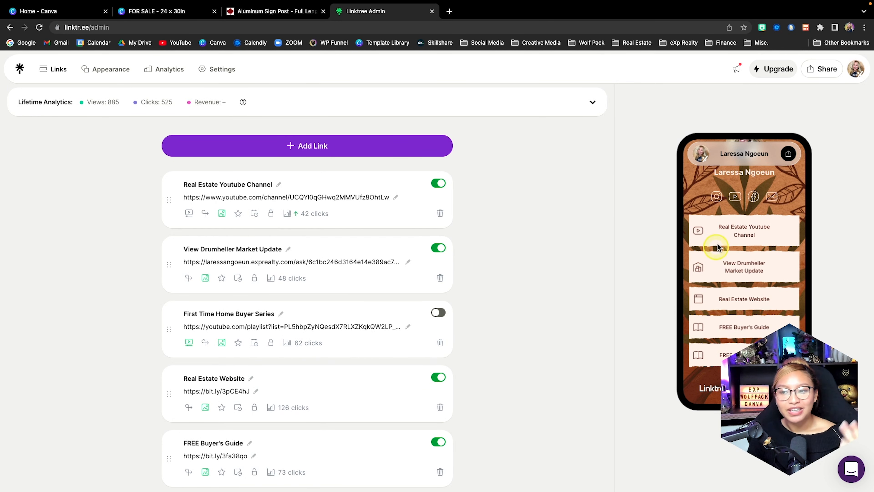
scroll(765, 246, up, 1)
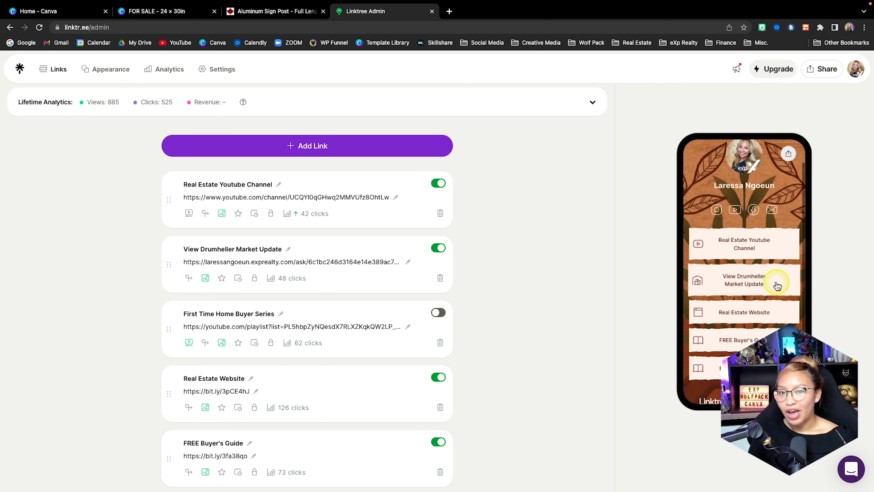
scroll(776, 285, down, 1)
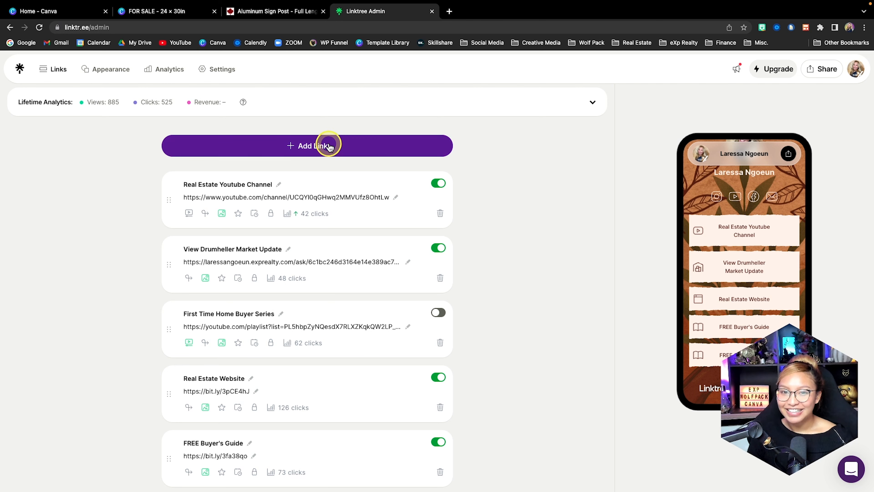
click(180, 13)
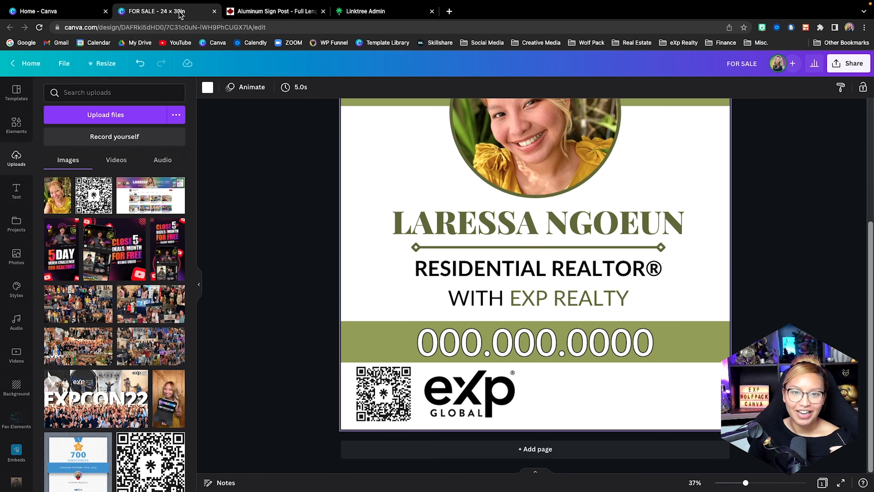
scroll(387, 261, up, 5)
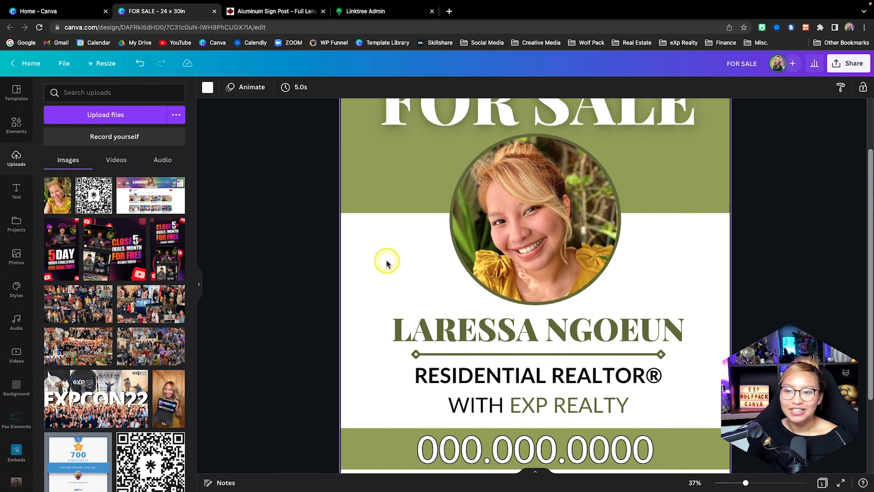
Add a round Instagram icon from the elements, place it beside the eXp Global logo and recolor it olive green.
scroll(386, 261, down, 5)
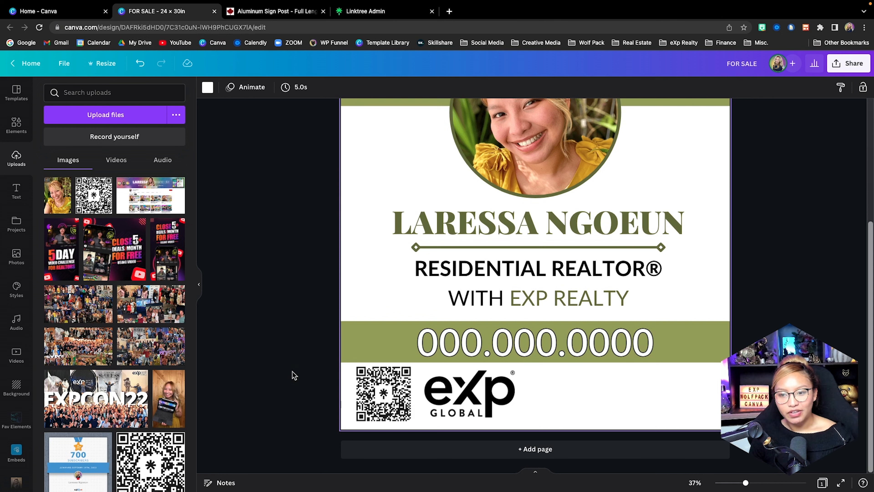
click(359, 348)
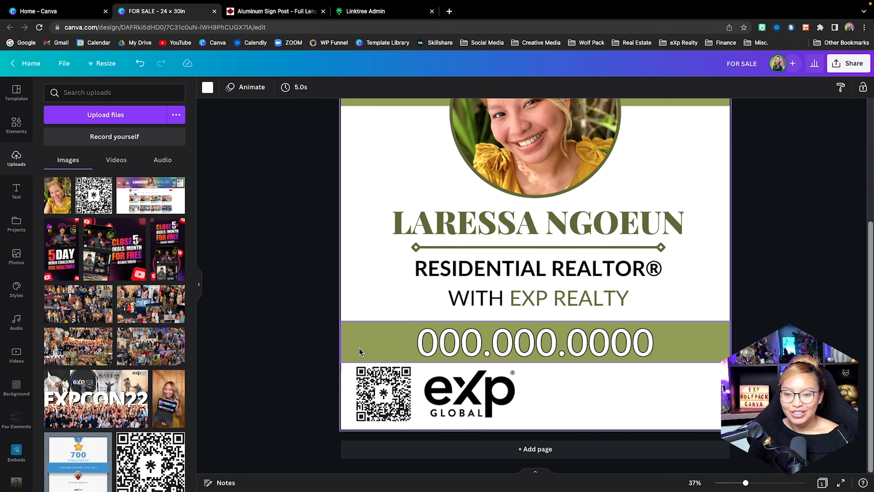
click(16, 124)
click(161, 137)
drag(66, 184, 582, 389)
scroll(583, 389, up, 5)
drag(634, 435, 557, 386)
click(208, 87)
click(93, 138)
Add a YouTube icon, shrink it to sit right beside the Instagram icon and recolor it the same olive green.
click(16, 124)
click(171, 167)
drag(728, 352, 618, 228)
click(582, 203)
key(super+z)
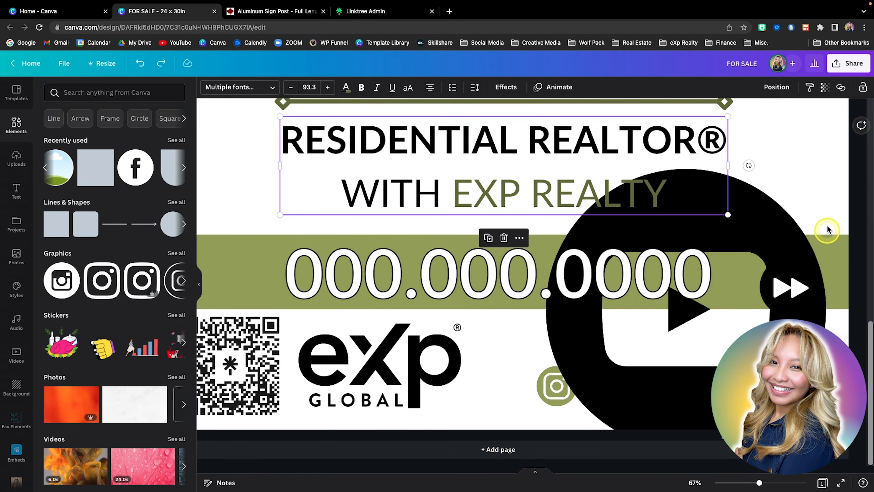
drag(826, 169, 599, 394)
scroll(678, 353, up, 3)
drag(573, 421, 596, 394)
drag(572, 367, 570, 377)
click(207, 87)
click(126, 134)
Add a Facebook icon, recolor it olive green, and shrink it to line up beside the YouTube icon.
click(16, 124)
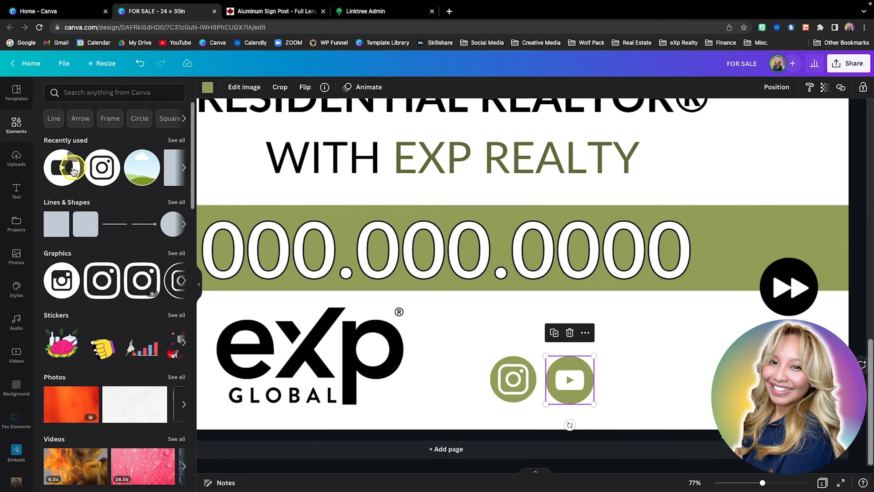
click(150, 282)
scroll(534, 261, down, 8)
click(207, 87)
click(126, 134)
click(776, 88)
drag(495, 281, 620, 406)
drag(611, 415, 605, 412)
scroll(665, 392, up, 5)
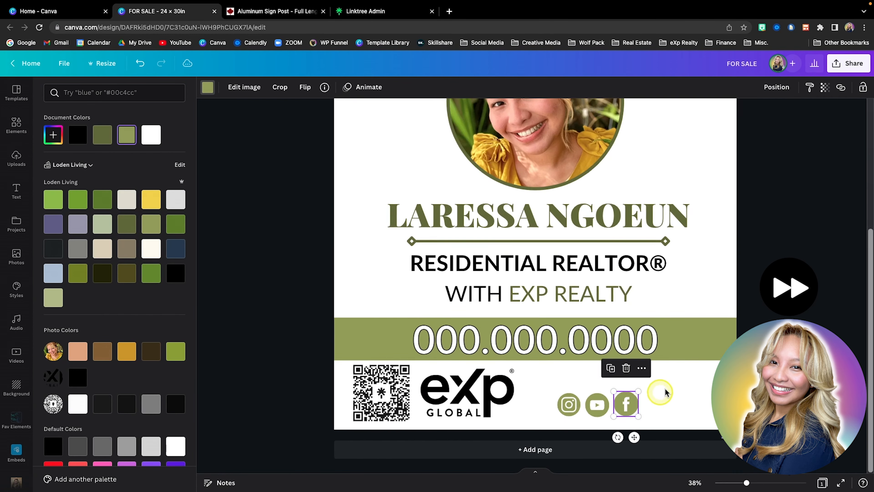
Move the three social icons together and add a body text line beside them reading FOLLOW plus the agent's social handle.
drag(688, 374, 564, 415)
drag(649, 397, 622, 387)
click(668, 382)
click(16, 191)
drag(113, 218, 670, 401)
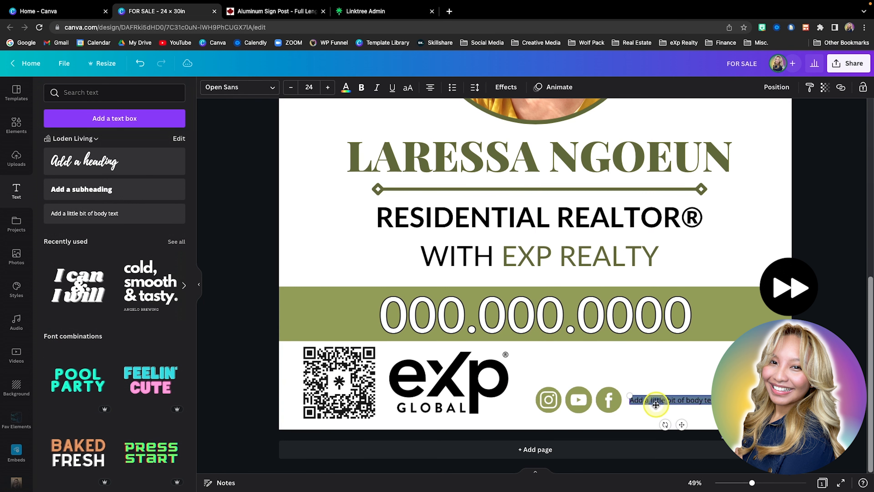
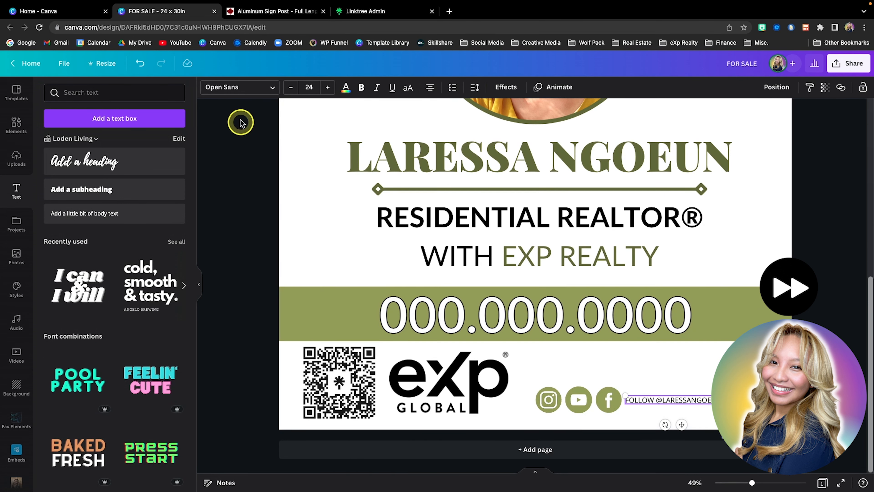
Format the follow text in dark olive green, bold Lato at size 40.
click(345, 87)
click(101, 134)
click(361, 88)
click(239, 87)
click(59, 137)
click(309, 87)
text(40)
Reposition the follow text and shrink the three social icons beside it.
drag(681, 425, 698, 429)
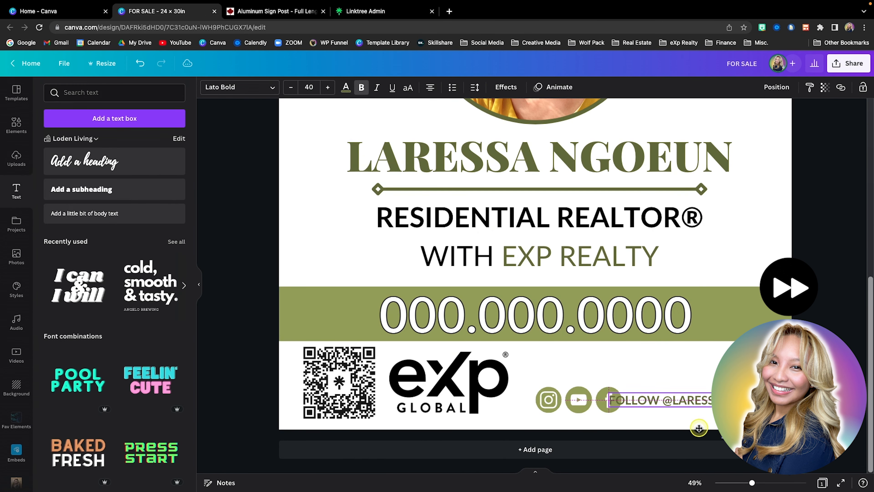
drag(526, 379, 611, 418)
drag(622, 412, 604, 402)
Place a text line above the follow text with the agent's eXp Realty website address, in size 45.
alt+drag(697, 403, 702, 377)
double_click(643, 372)
click(361, 87)
click(309, 87)
text(45)
Set the website line's text size to 43 and align the social icons and follow text beneath it.
click(657, 379)
click(309, 88)
drag(636, 400, 656, 378)
text(43)
drag(599, 419, 548, 402)
shift+click(658, 399)
drag(657, 398, 654, 398)
click(591, 418)
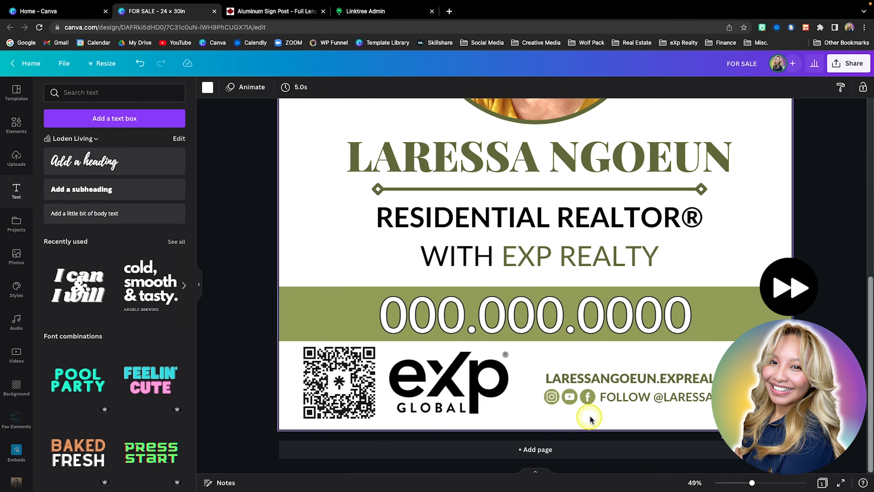
Select the website line, social icons and follow text together and move them slightly up beside the eXp Global logo.
scroll(550, 392, down, 2)
drag(712, 412, 525, 387)
drag(636, 394, 636, 390)
scroll(719, 413, down, 5)
click(731, 290)
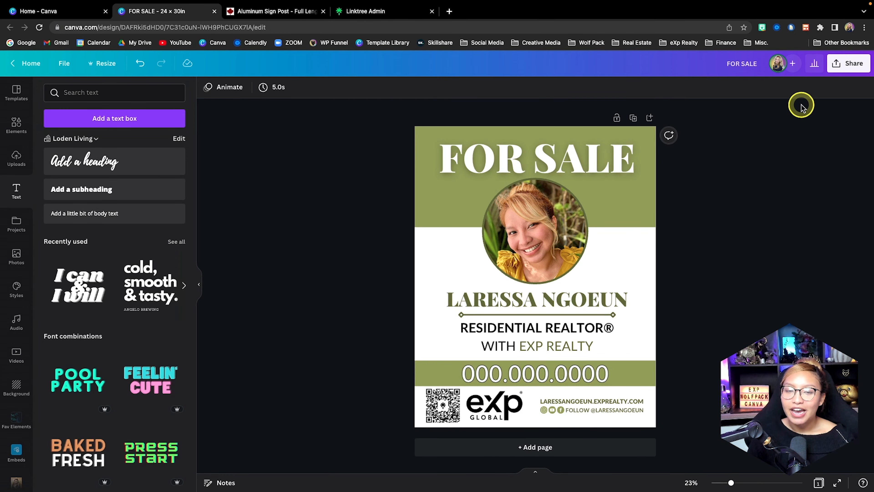
Review the file types offered for downloading the sign and open the design's template link sharing option.
click(846, 69)
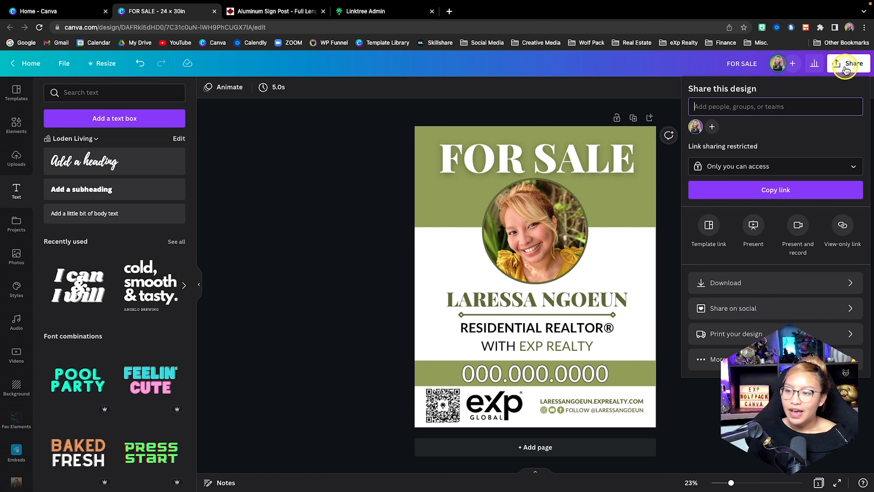
click(748, 285)
click(711, 135)
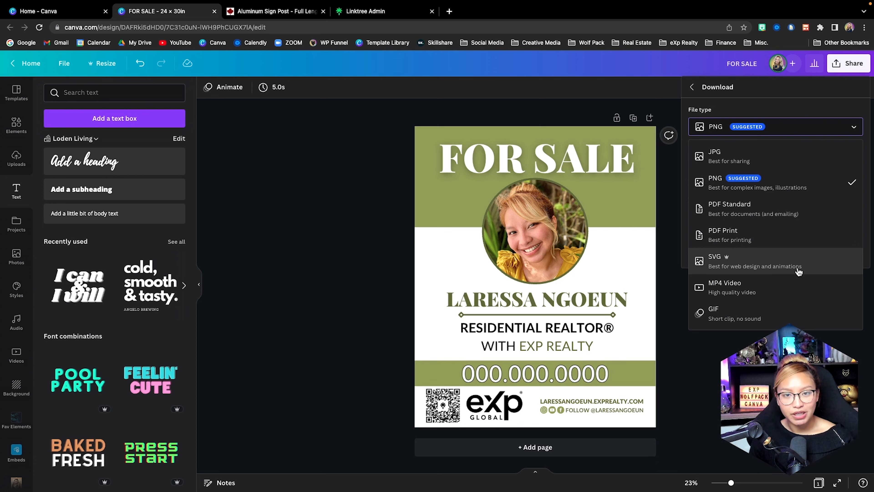
click(691, 87)
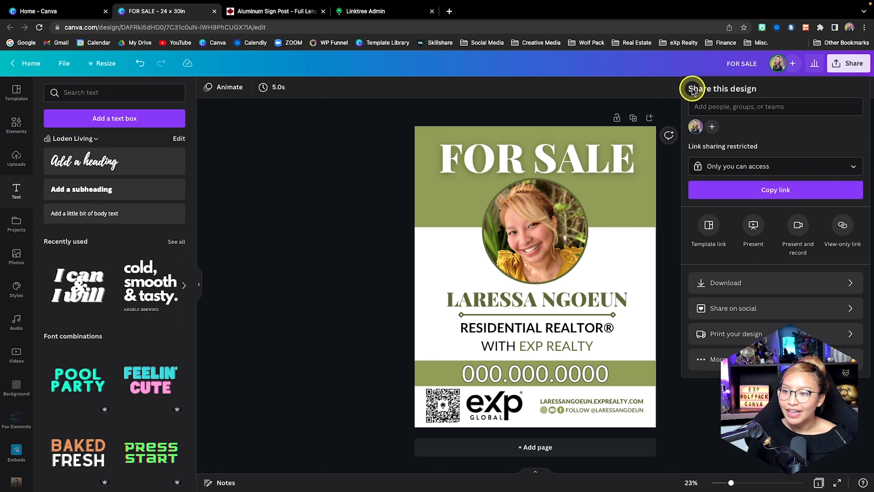
click(710, 227)
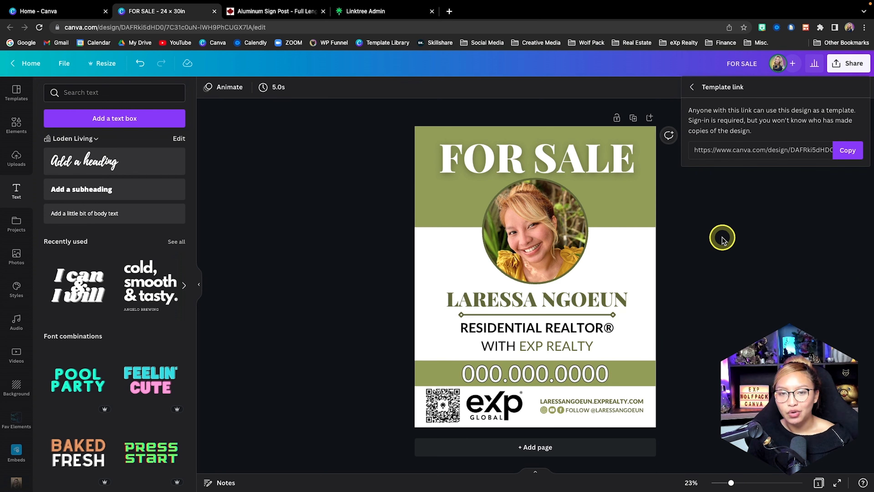